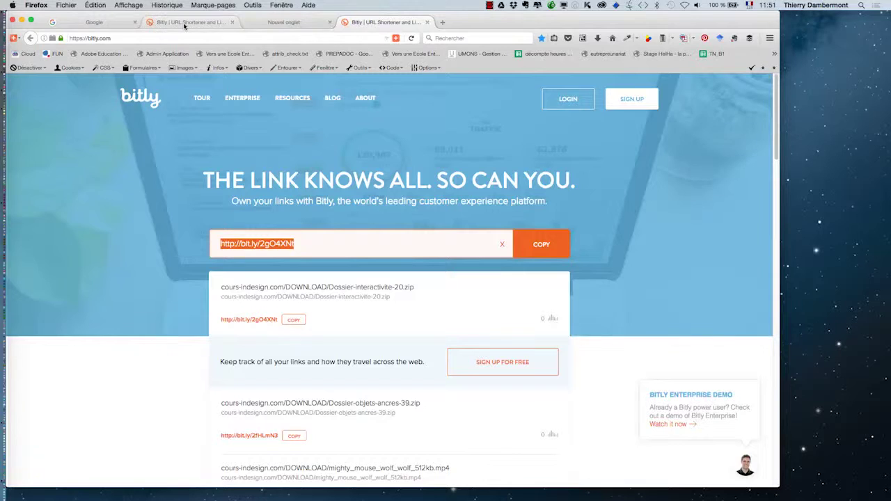
{"action": "left_click", "coordinate": [181, 23]}
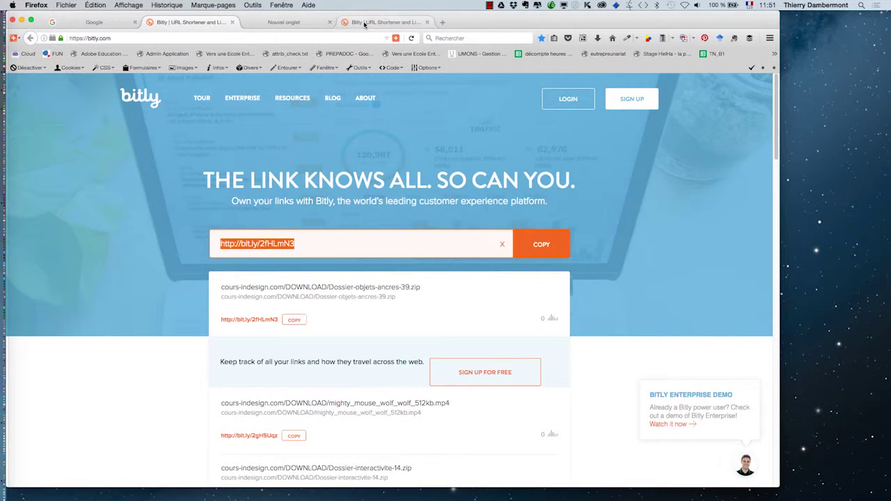
{"action": "left_click", "coordinate": [364, 23]}
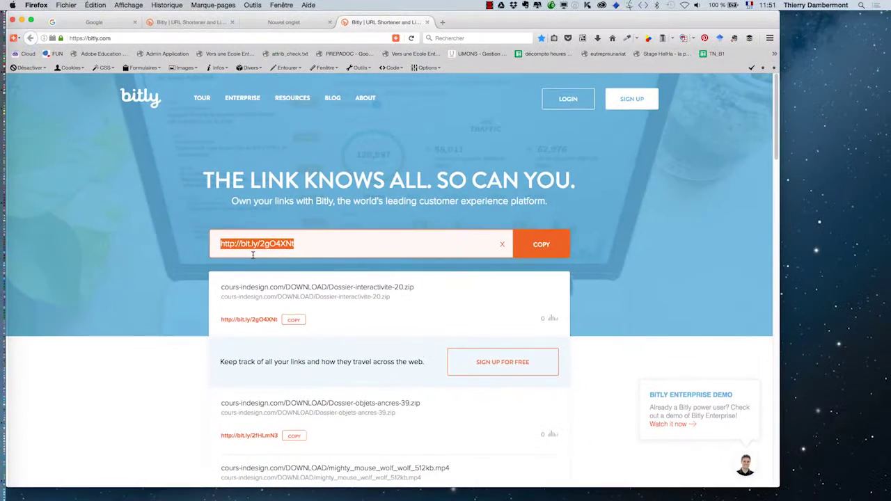
Hide Firefox, switch to Finder and open a new Finder window on the home folder
{"action": "left_click", "coordinate": [22, 19]}
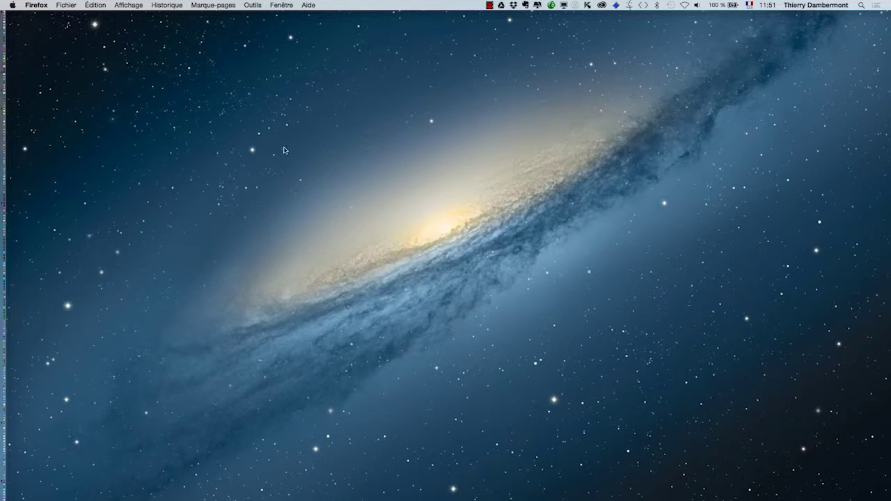
{"action": "key", "text": "super+Tab"}
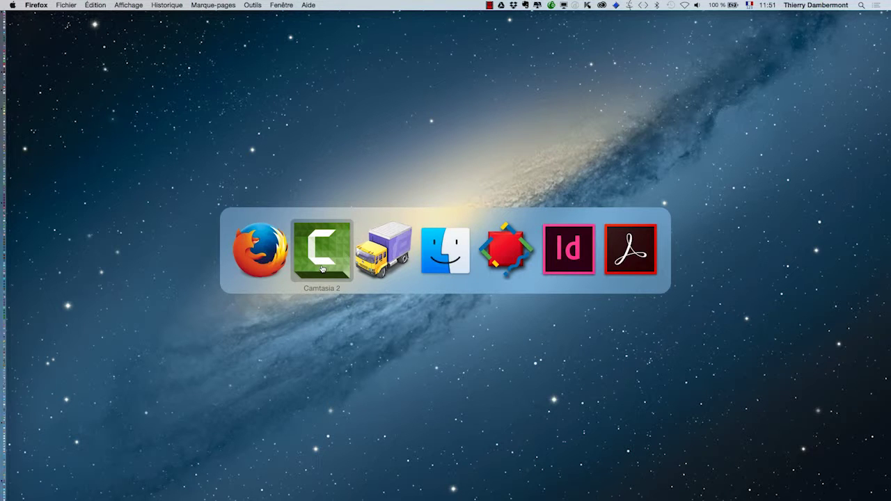
{"action": "left_click", "coordinate": [418, 252]}
{"action": "left_click", "coordinate": [418, 252]}
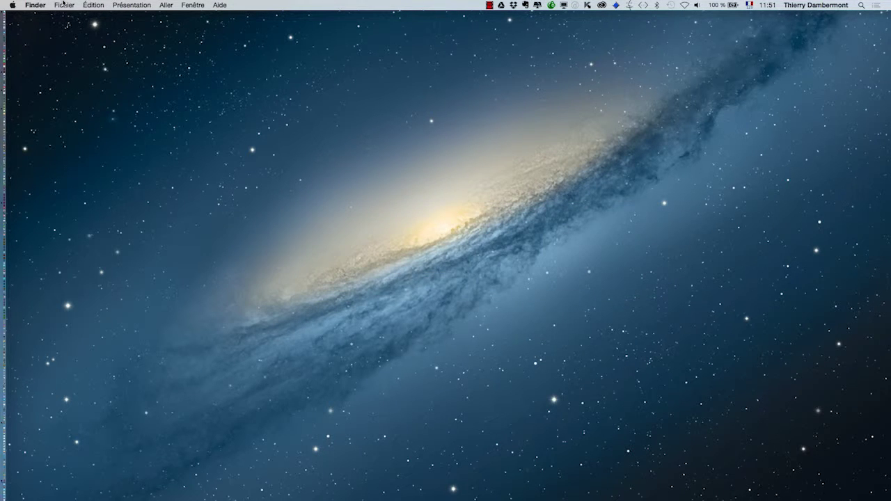
{"action": "left_click", "coordinate": [62, 4]}
{"action": "left_click", "coordinate": [76, 14]}
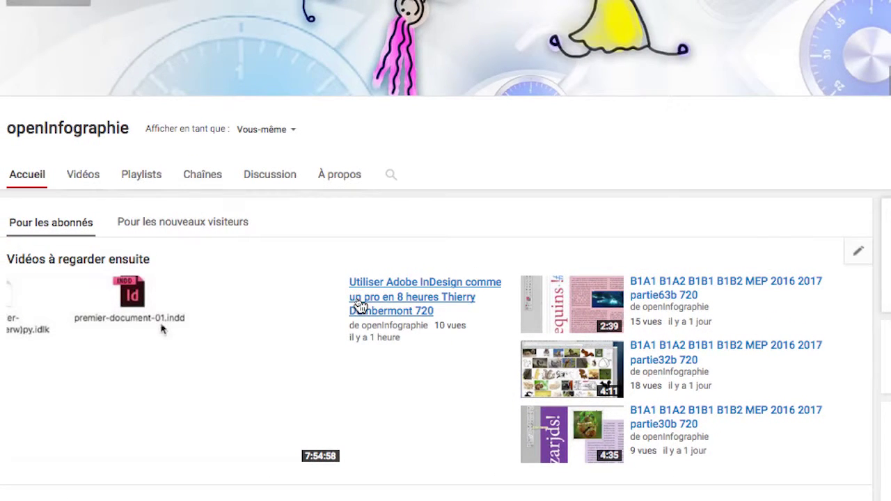
Open and pause the 'Utiliser Adobe InDesign comme un pro en 8 heures' video, then look over its page
{"action": "left_click", "coordinate": [360, 306]}
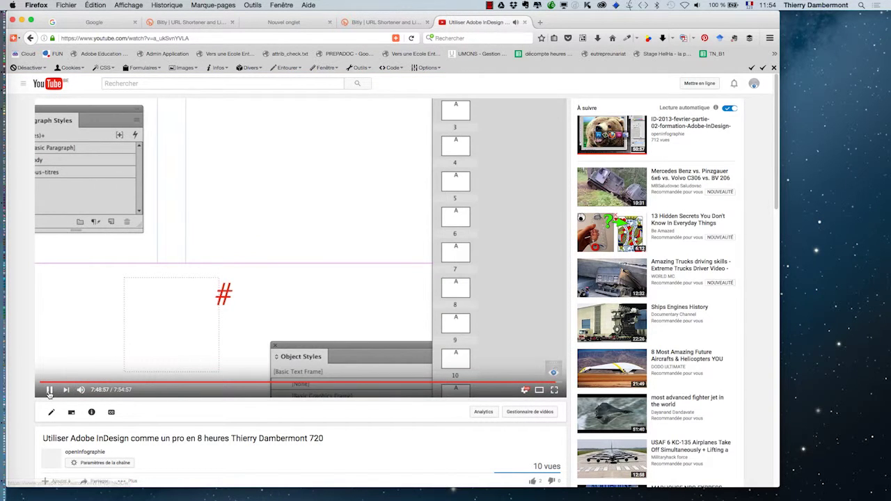
{"action": "left_click", "coordinate": [49, 390]}
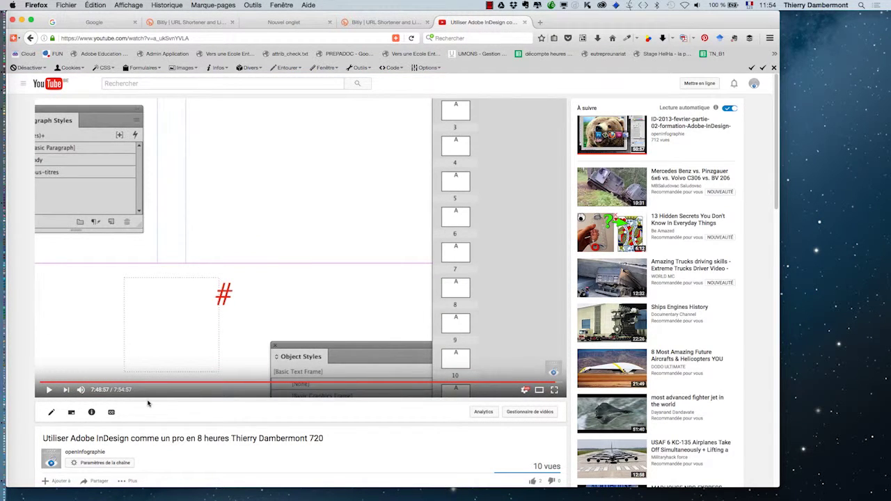
{"action": "scroll", "coordinate": [148, 402], "scroll_direction": "down", "scroll_amount": 1}
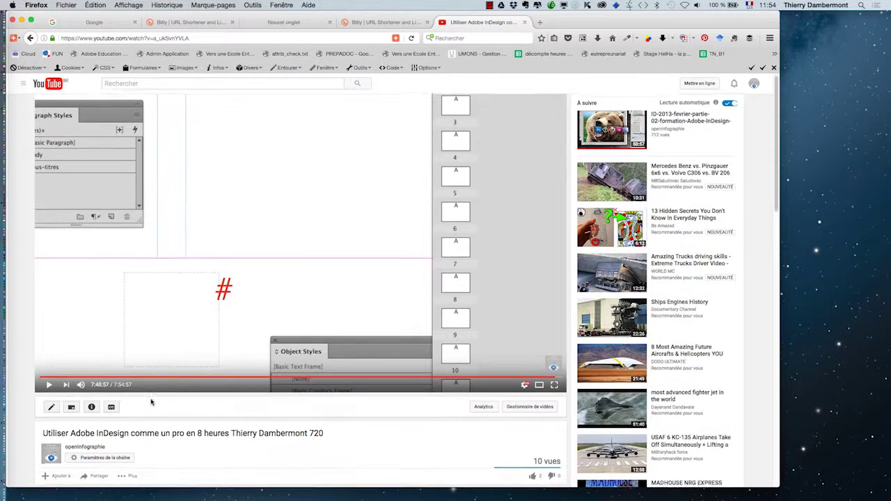
{"action": "scroll", "coordinate": [151, 401], "scroll_direction": "up", "scroll_amount": 1}
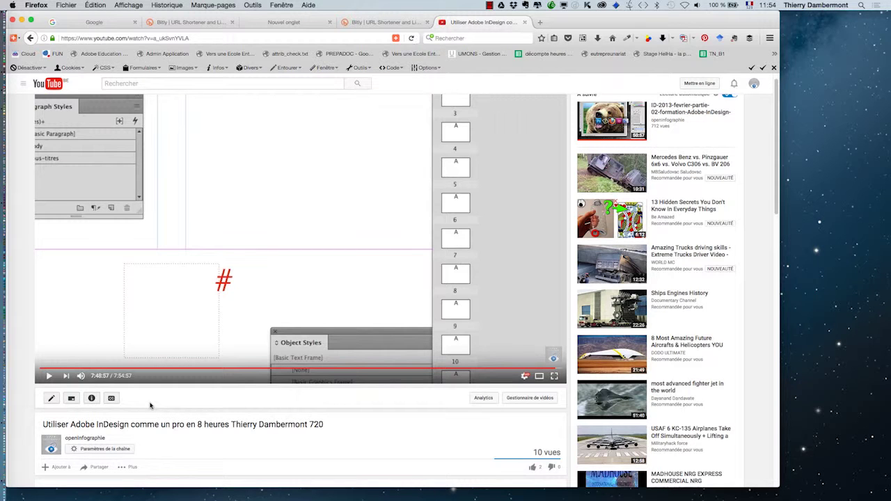
{"action": "scroll", "coordinate": [151, 405], "scroll_direction": "up", "scroll_amount": 1}
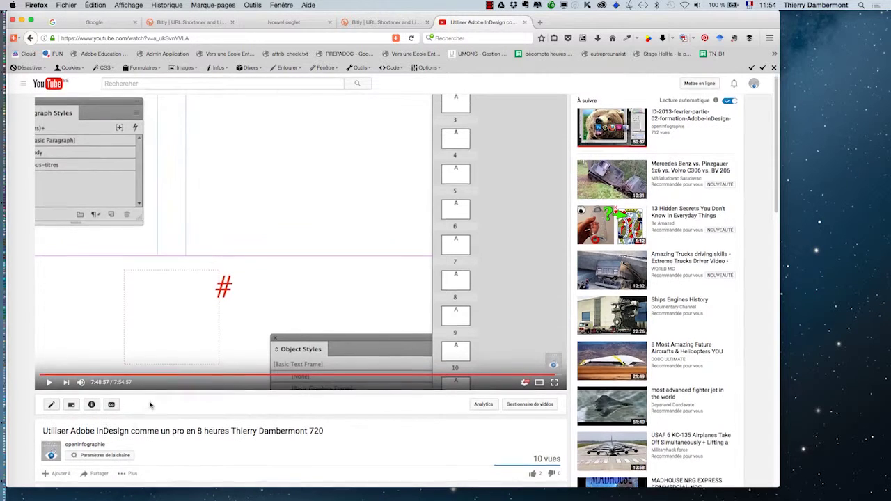
{"action": "scroll", "coordinate": [174, 418], "scroll_direction": "down", "scroll_amount": 4}
{"action": "scroll", "coordinate": [174, 417], "scroll_direction": "down", "scroll_amount": 1}
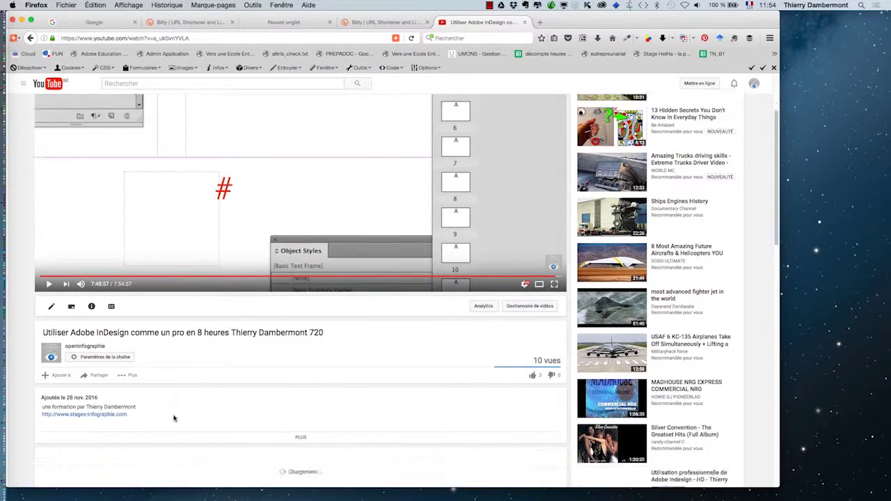
{"action": "scroll", "coordinate": [174, 411], "scroll_direction": "down", "scroll_amount": 3}
{"action": "scroll", "coordinate": [174, 407], "scroll_direction": "up", "scroll_amount": 3}
{"action": "scroll", "coordinate": [174, 406], "scroll_direction": "up", "scroll_amount": 1}
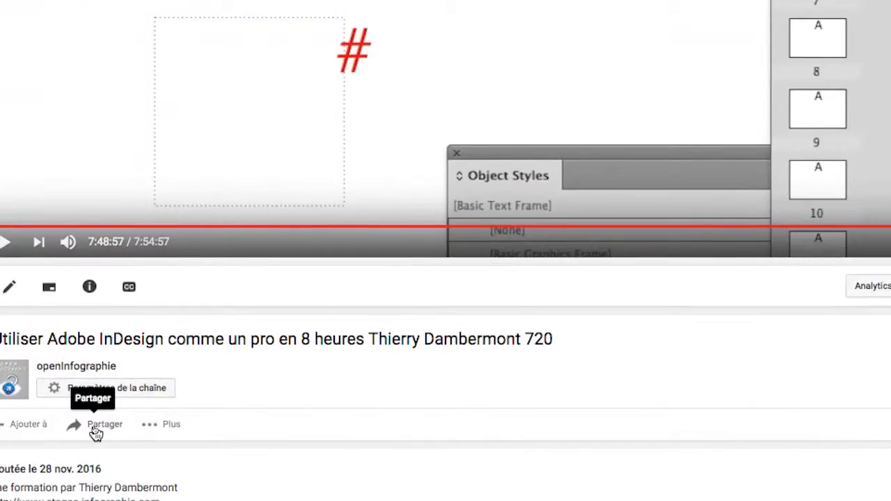
{"action": "left_click", "coordinate": [96, 433]}
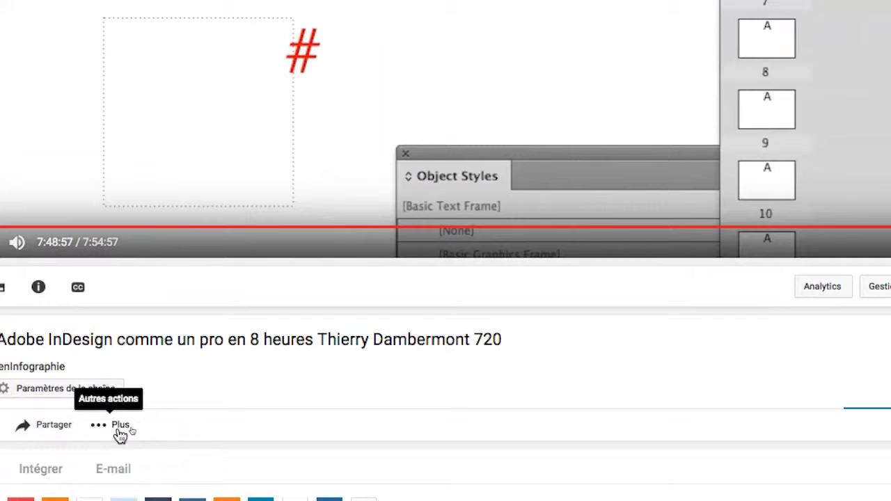
{"action": "left_click", "coordinate": [119, 431]}
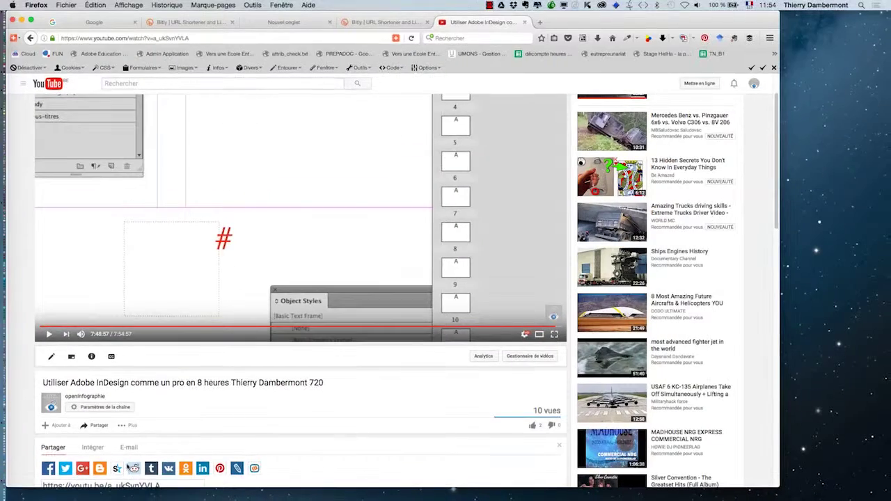
{"action": "scroll", "coordinate": [186, 418], "scroll_direction": "down", "scroll_amount": 2}
{"action": "scroll", "coordinate": [187, 418], "scroll_direction": "down", "scroll_amount": 5}
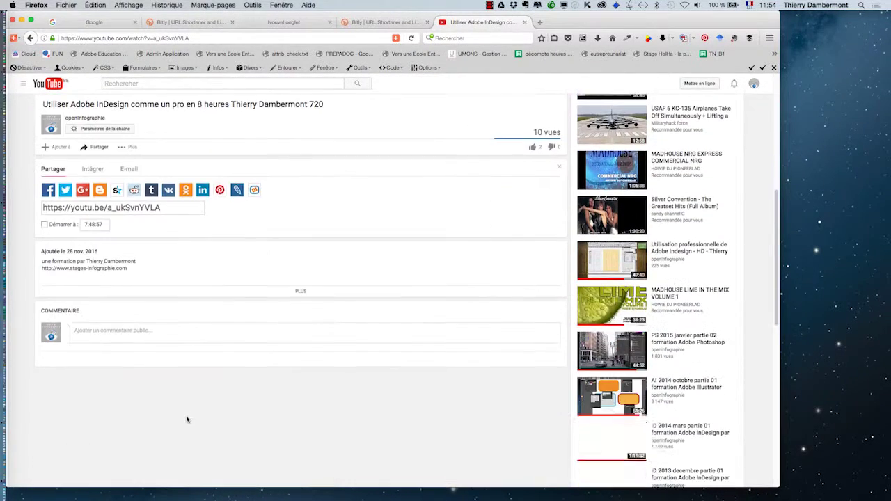
{"action": "scroll", "coordinate": [174, 390], "scroll_direction": "up", "scroll_amount": 1}
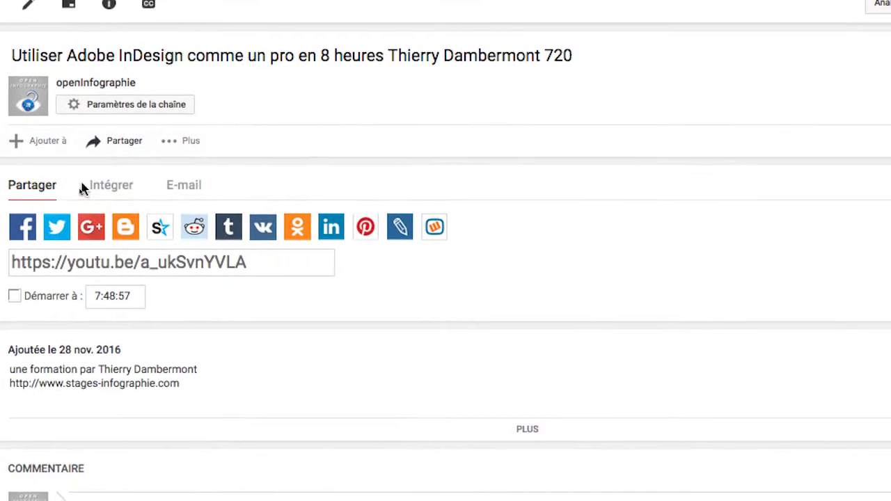
Show the Intégrer embed code: a 640×360 iframe for embed/a_ukSvnYVLA
{"action": "left_click", "coordinate": [93, 192]}
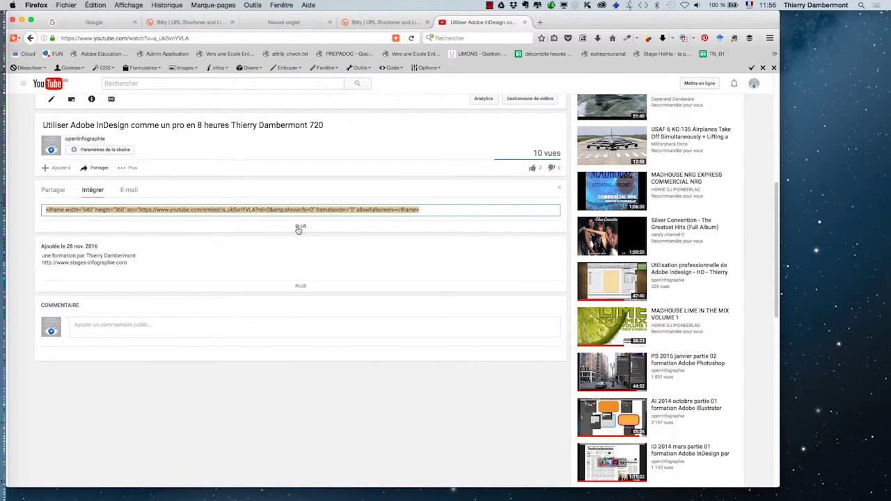
Expand the embed options, check the 640 × 360 video size, and select the full iframe code
{"action": "left_click", "coordinate": [301, 227]}
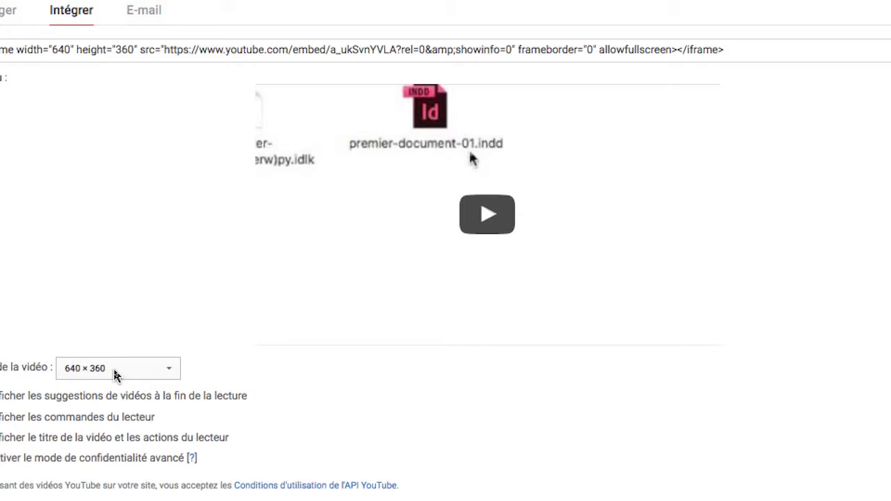
{"action": "left_click", "coordinate": [116, 375]}
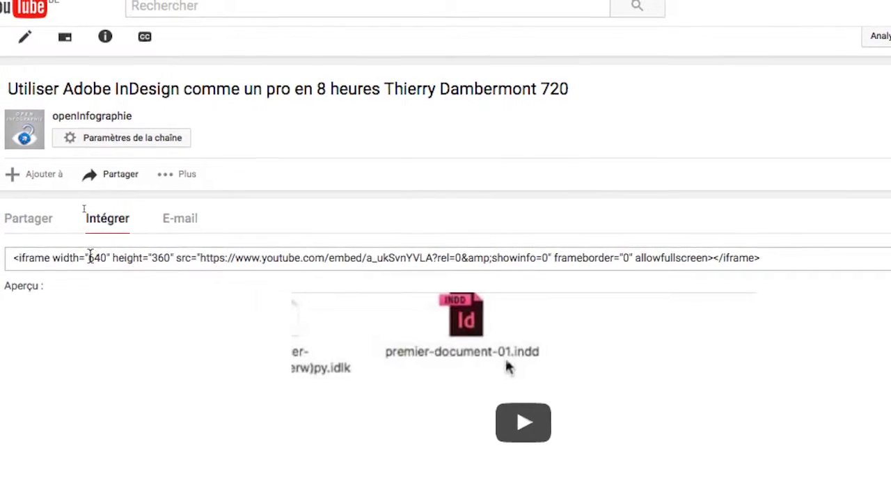
{"action": "left_click", "coordinate": [93, 257]}
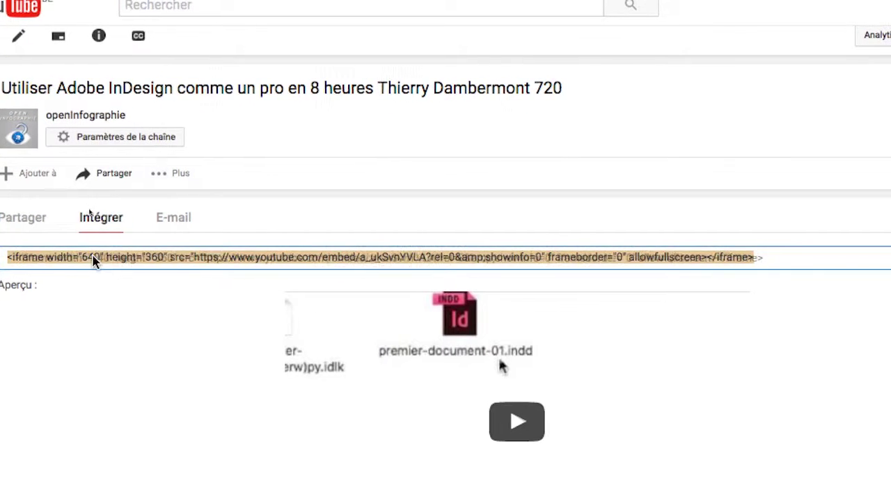
{"action": "left_click", "coordinate": [94, 257]}
{"action": "double_click", "coordinate": [93, 256]}
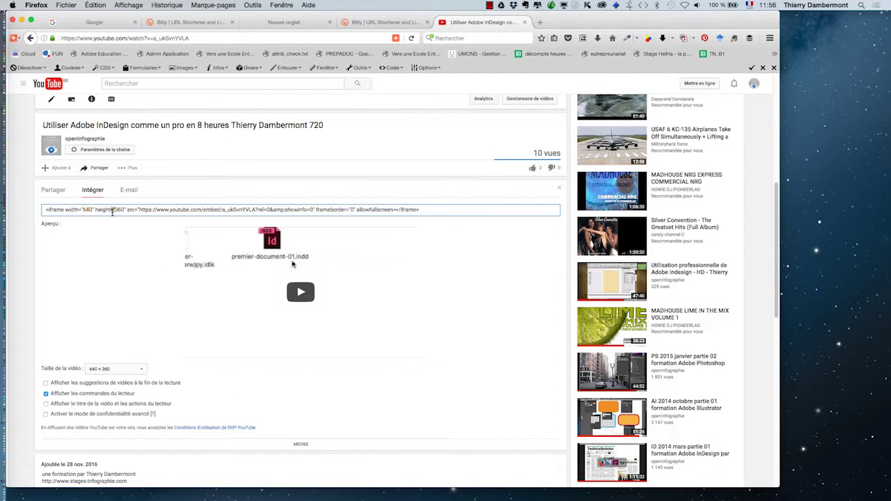
{"action": "left_click", "coordinate": [112, 211]}
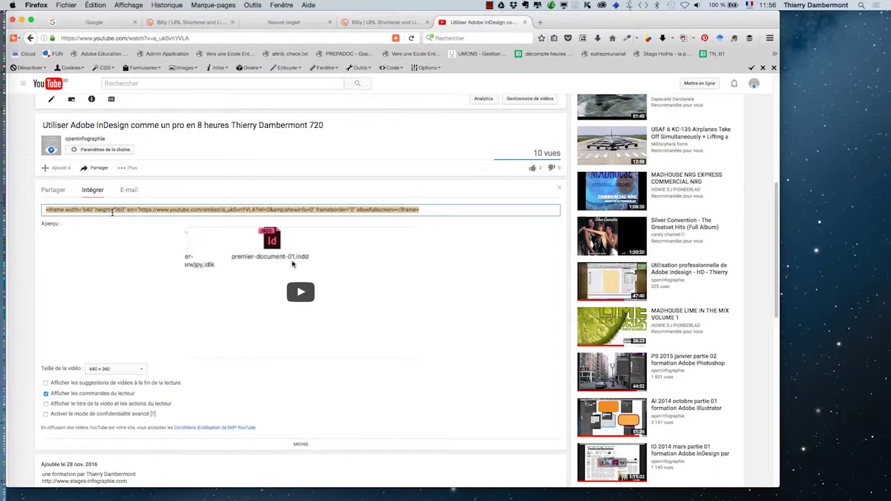
Open interactivité - 20.indd from the interactivité dans InDesign (jour 3) folder, dismissing the colour-profile warning
{"action": "key", "text": "super+Tab"}
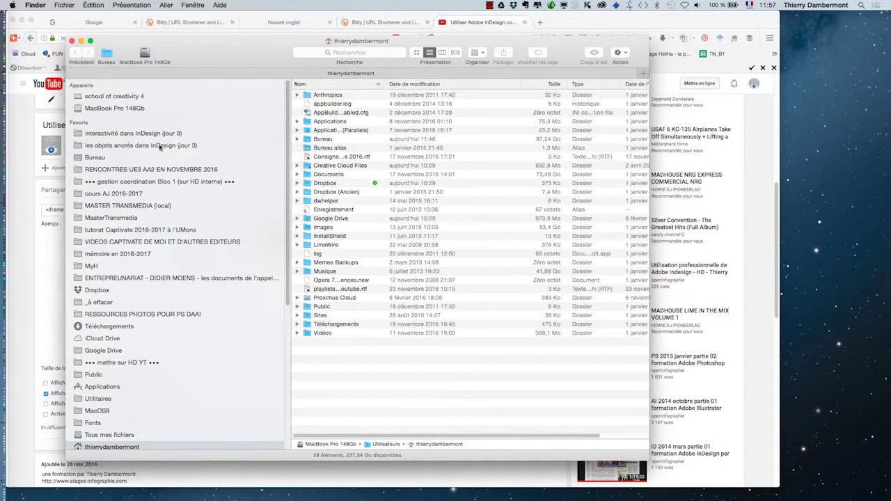
{"action": "left_click", "coordinate": [144, 136]}
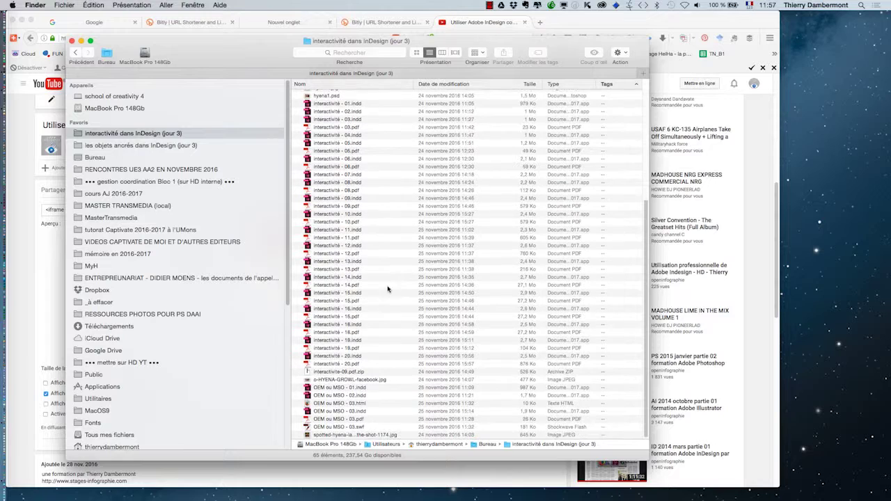
{"action": "double_click", "coordinate": [352, 359]}
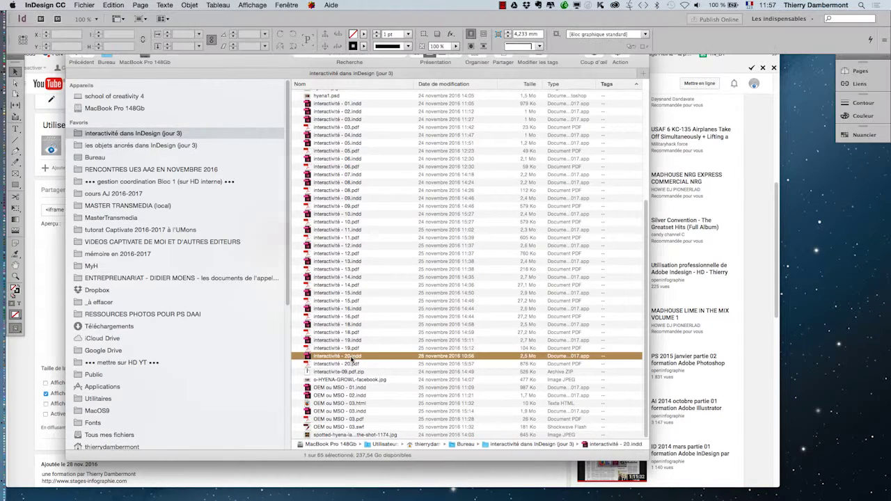
{"action": "left_click", "coordinate": [519, 307]}
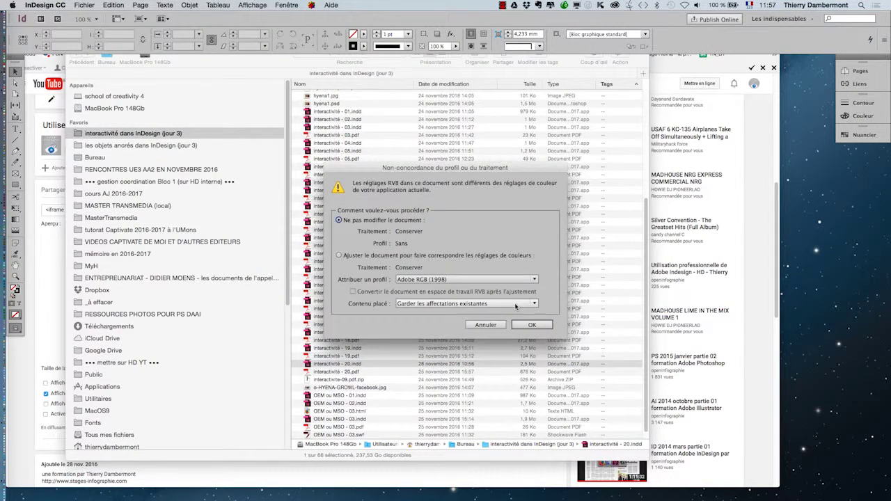
{"action": "left_click", "coordinate": [528, 326]}
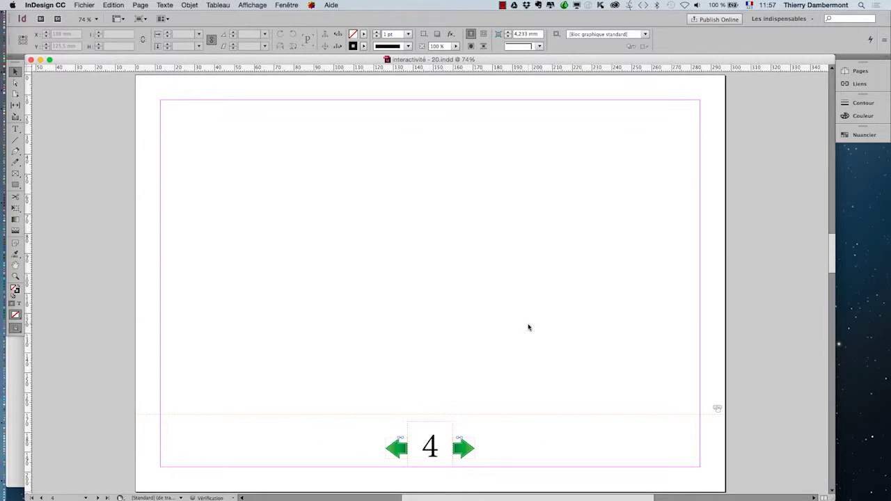
Select page 3's Mighty Mouse video and open its Multimédia panel
{"action": "scroll", "coordinate": [525, 324], "scroll_direction": "down", "scroll_amount": 5}
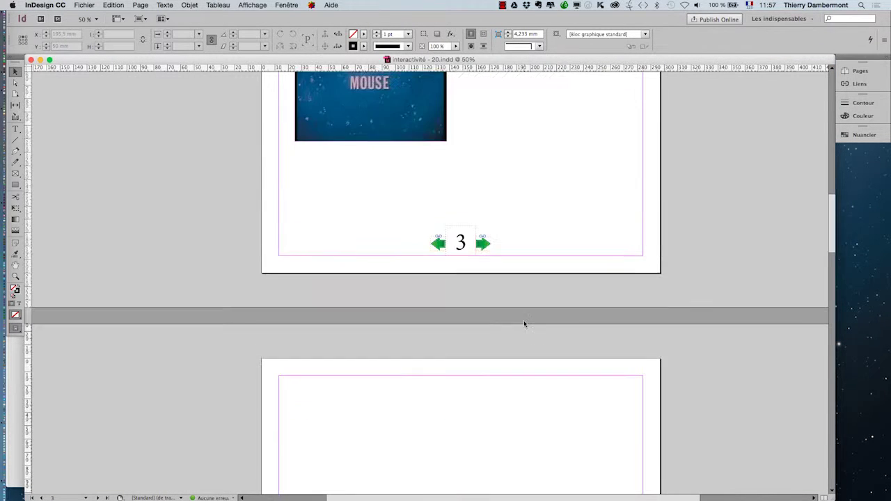
{"action": "scroll", "coordinate": [523, 323], "scroll_direction": "up", "scroll_amount": 2}
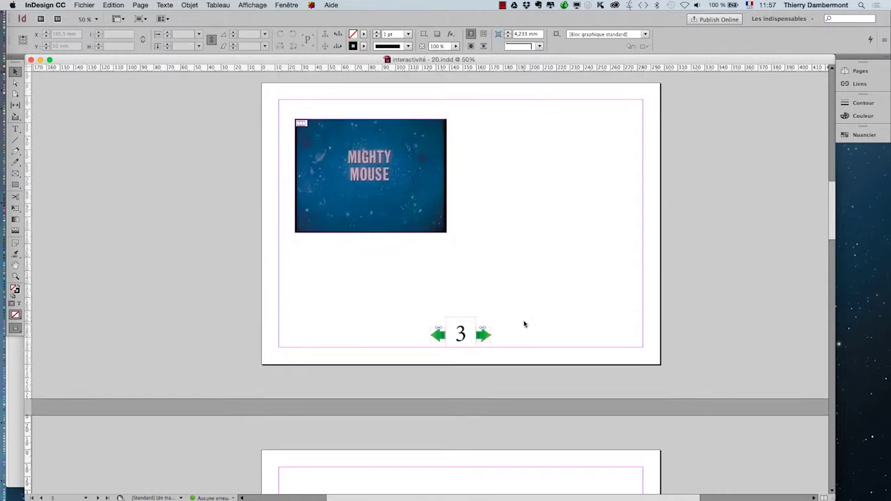
{"action": "left_click", "coordinate": [410, 228]}
{"action": "left_click", "coordinate": [286, 5]}
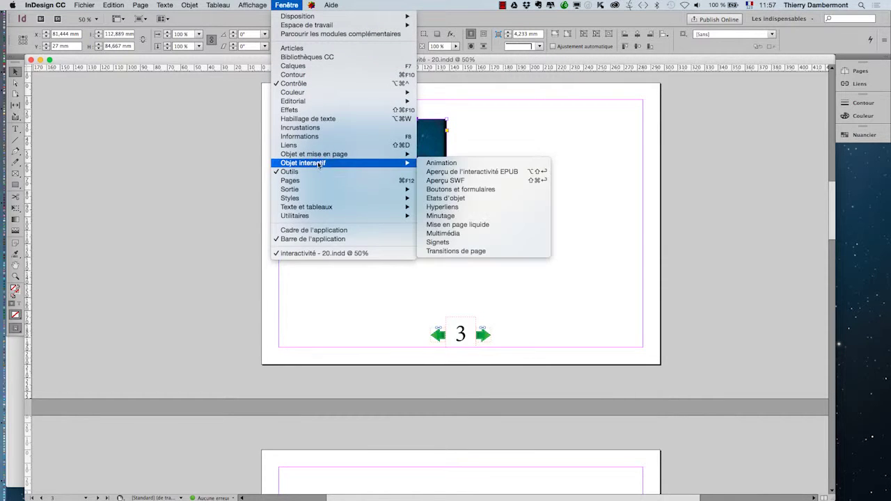
{"action": "mouse_move", "coordinate": [303, 163]}
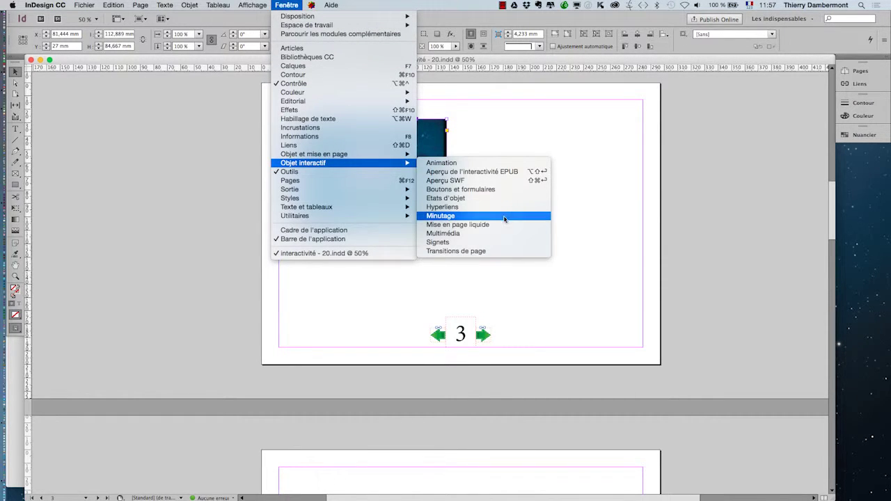
{"action": "left_click", "coordinate": [506, 233]}
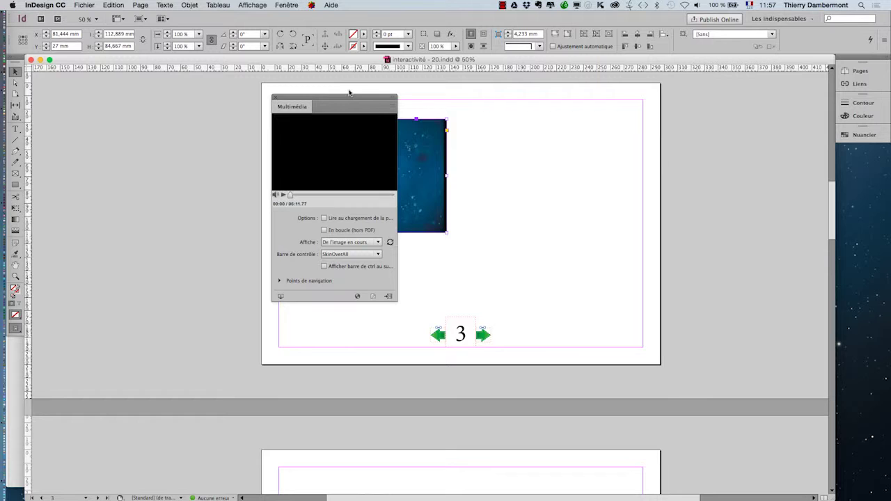
{"action": "left_click", "coordinate": [282, 5]}
{"action": "mouse_move", "coordinate": [303, 162]}
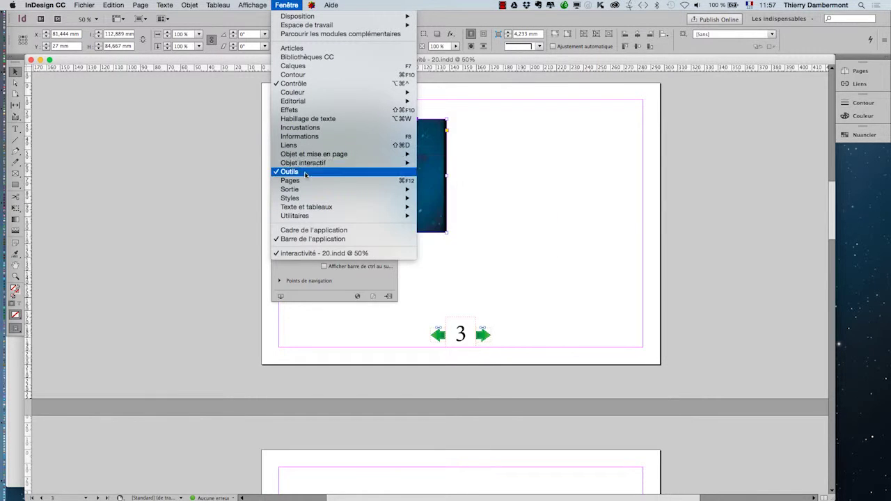
{"action": "key", "text": "Escape"}
Move the Multimédia panel beside the video, then cancel importing the video from a URL
{"action": "left_click_drag", "start_coordinate": [282, 98], "coordinate": [534, 110]}
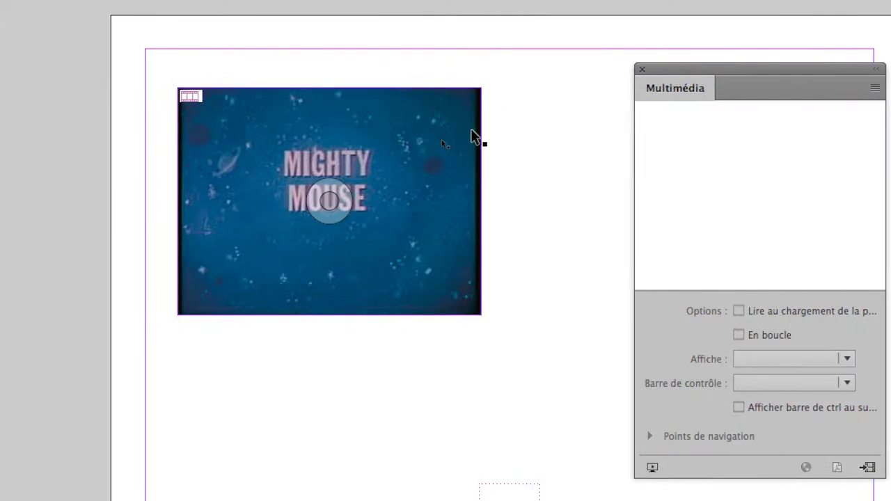
{"action": "left_click", "coordinate": [471, 136]}
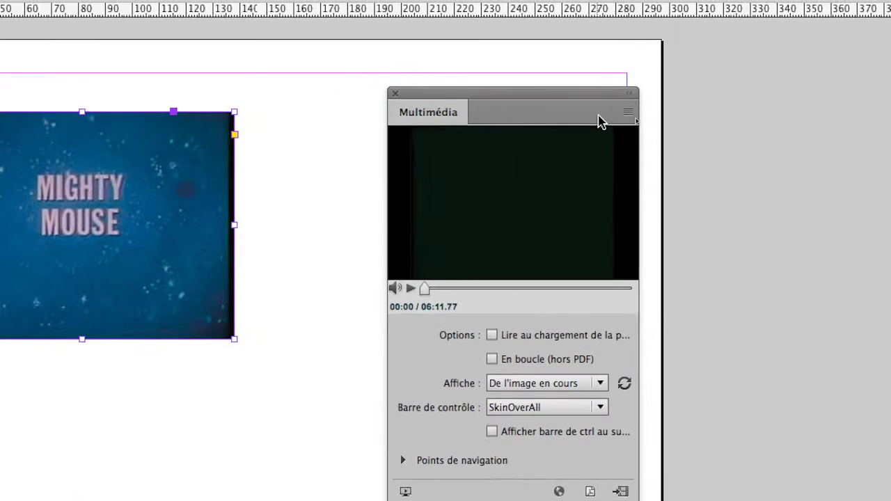
{"action": "left_click", "coordinate": [599, 113]}
{"action": "left_click", "coordinate": [616, 122]}
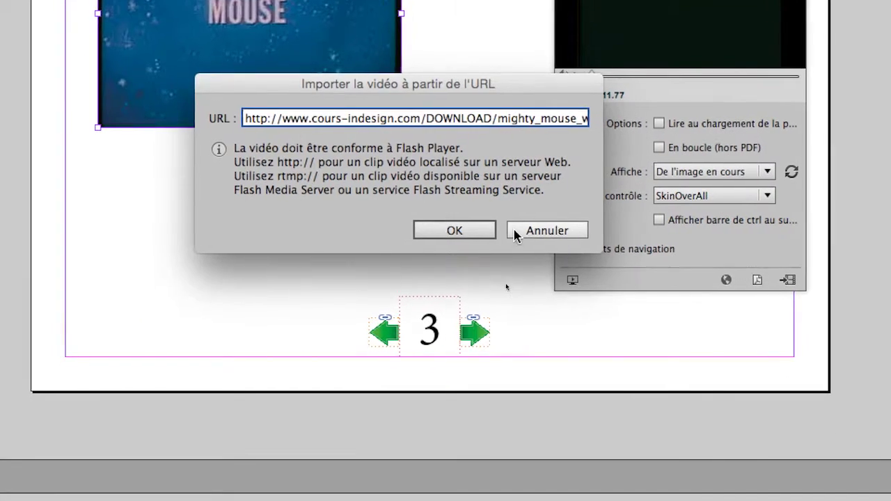
{"action": "left_click", "coordinate": [523, 305]}
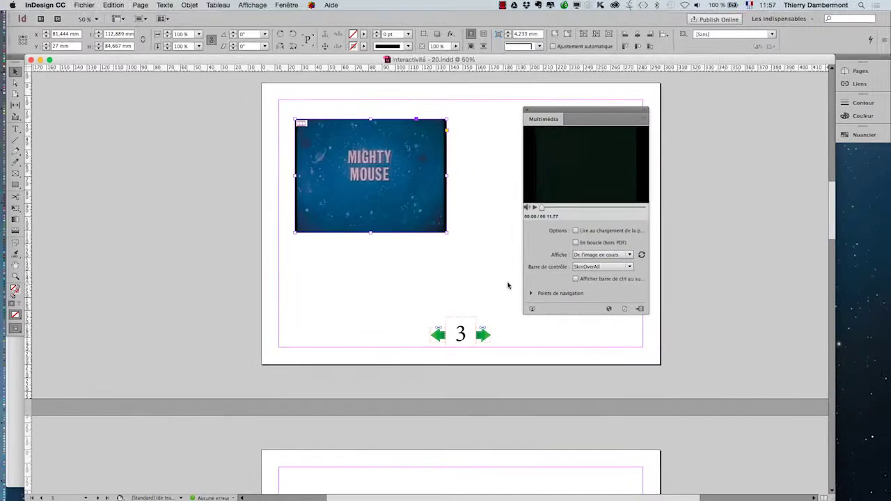
Paste the grey embed square onto page 4 and duplicate it into the top-left corner
{"action": "left_click", "coordinate": [527, 111]}
{"action": "scroll", "coordinate": [541, 229], "scroll_direction": "down", "scroll_amount": 2}
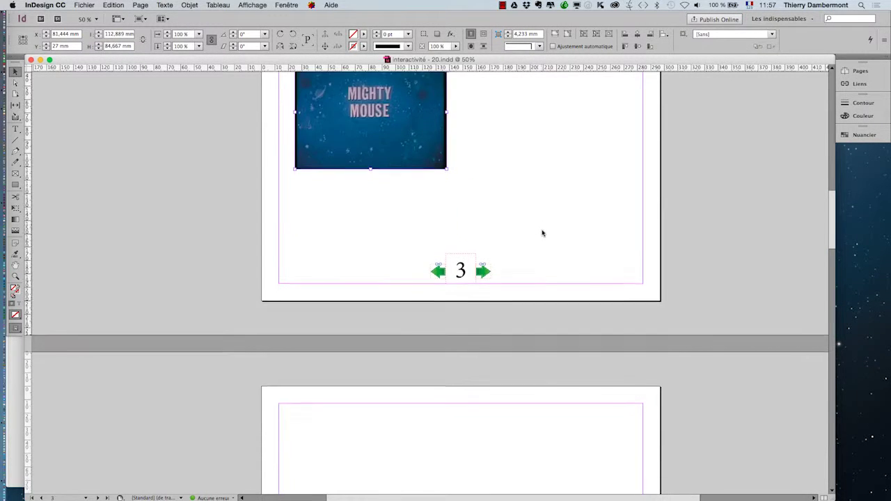
{"action": "scroll", "coordinate": [543, 233], "scroll_direction": "down", "scroll_amount": 5}
{"action": "scroll", "coordinate": [543, 233], "scroll_direction": "down", "scroll_amount": 2}
{"action": "left_click", "coordinate": [461, 312]}
{"action": "left_click", "coordinate": [113, 5]}
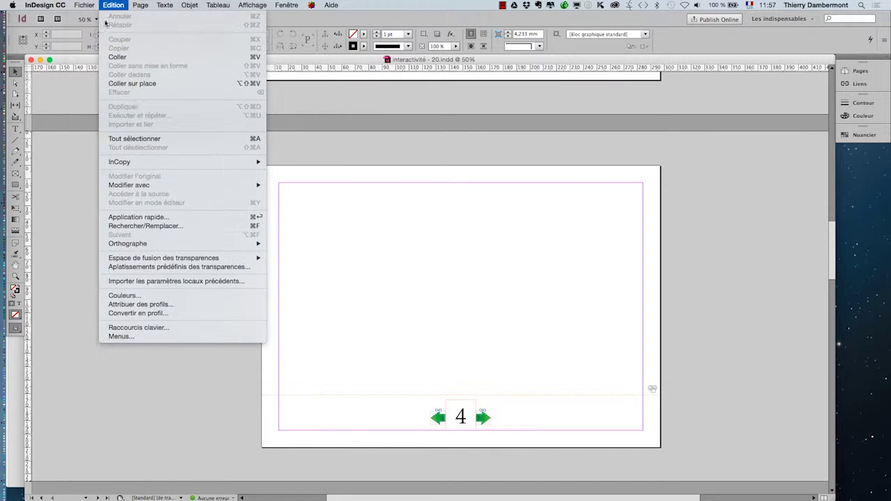
{"action": "left_click", "coordinate": [144, 84]}
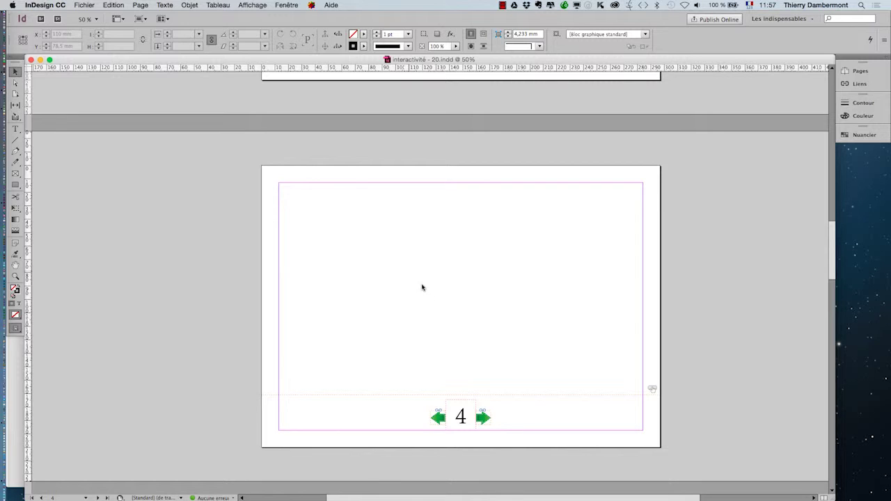
{"action": "key", "text": "ctrl+v"}
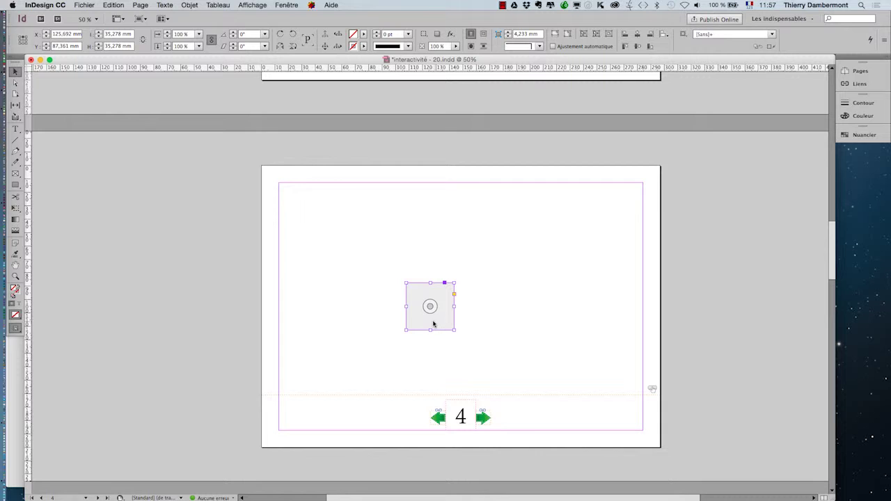
{"action": "left_click_drag", "start_coordinate": [433, 324], "coordinate": [320, 250], "text": "alt"}
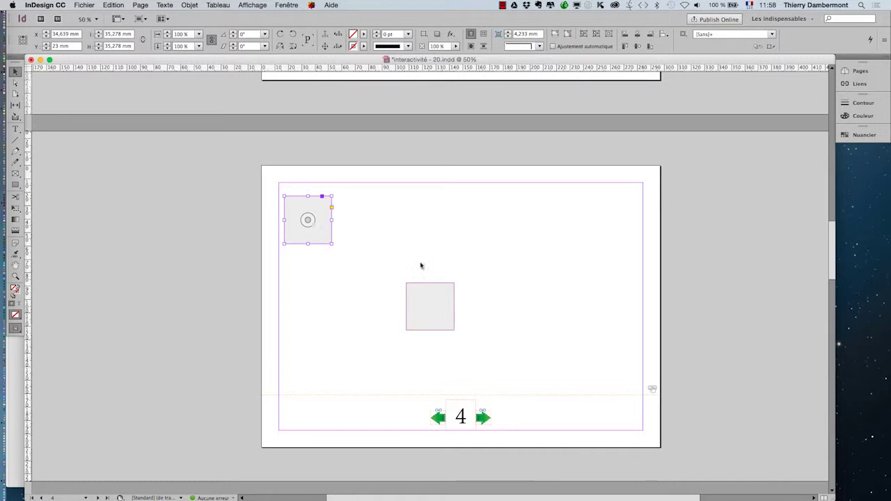
Delete the mid-page grey square, dismissing the HTML render timeout error
{"action": "left_click", "coordinate": [414, 263]}
{"action": "left_click", "coordinate": [416, 305]}
{"action": "left_click", "coordinate": [533, 267]}
{"action": "left_click", "coordinate": [408, 269]}
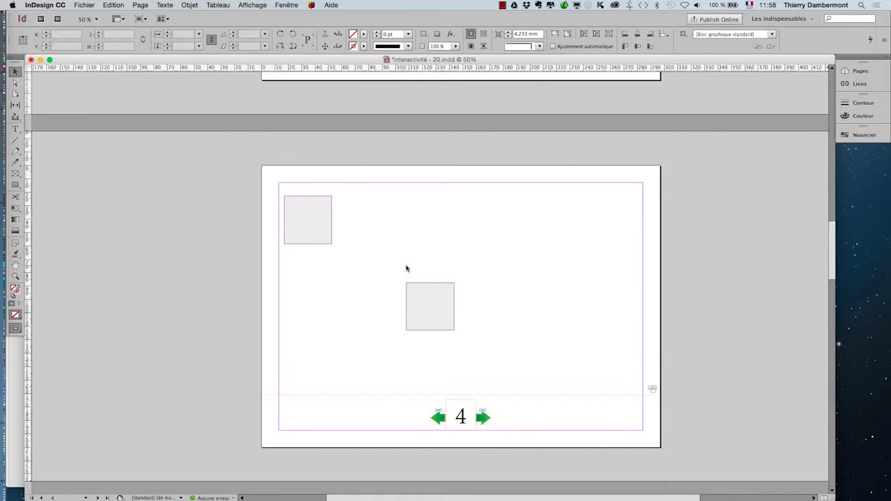
{"action": "left_click", "coordinate": [420, 285]}
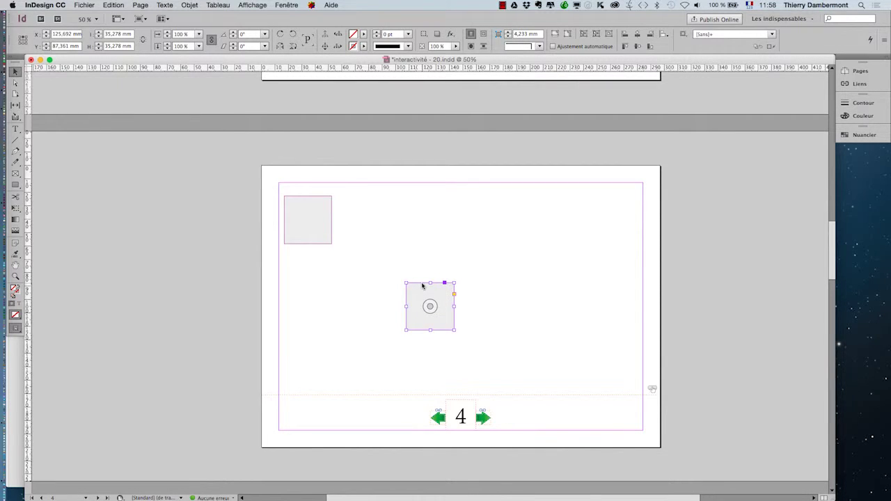
{"action": "right_click", "coordinate": [422, 286]}
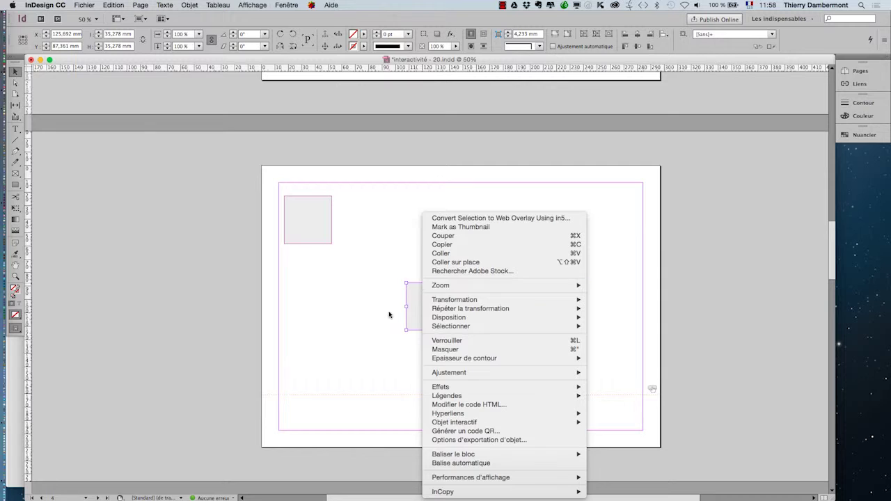
{"action": "left_click", "coordinate": [362, 319]}
{"action": "key", "text": "Delete"}
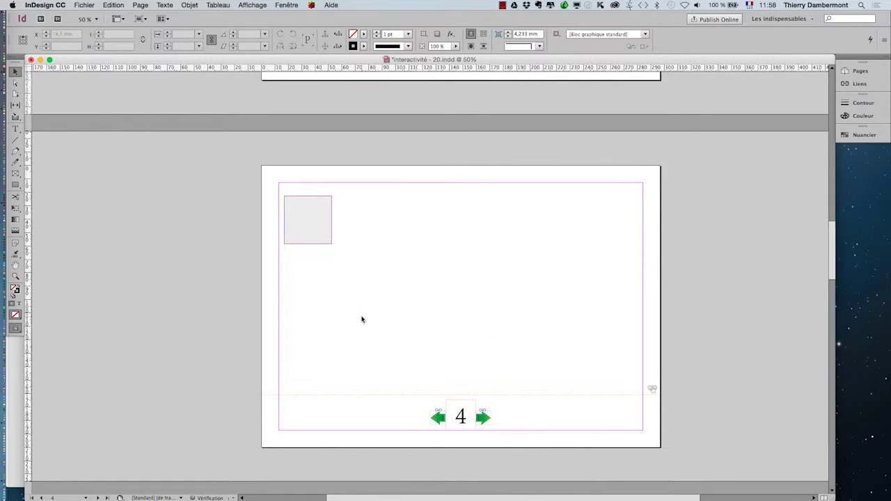
Dismiss the alert and nudge the top-left square slightly to the right
{"action": "left_click", "coordinate": [533, 269]}
{"action": "left_click_drag", "start_coordinate": [301, 240], "coordinate": [306, 239]}
{"action": "left_click", "coordinate": [418, 314]}
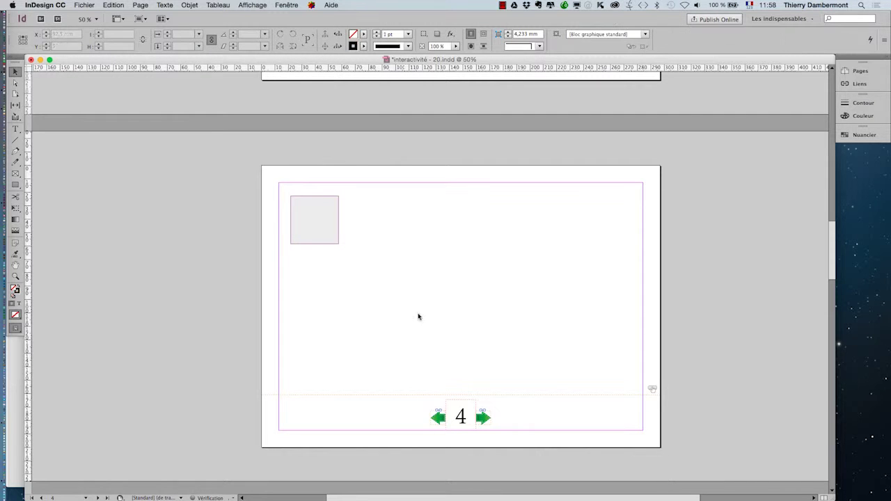
Save the document as interactivité - 21.indd
{"action": "left_click", "coordinate": [85, 5]}
{"action": "left_click", "coordinate": [107, 76]}
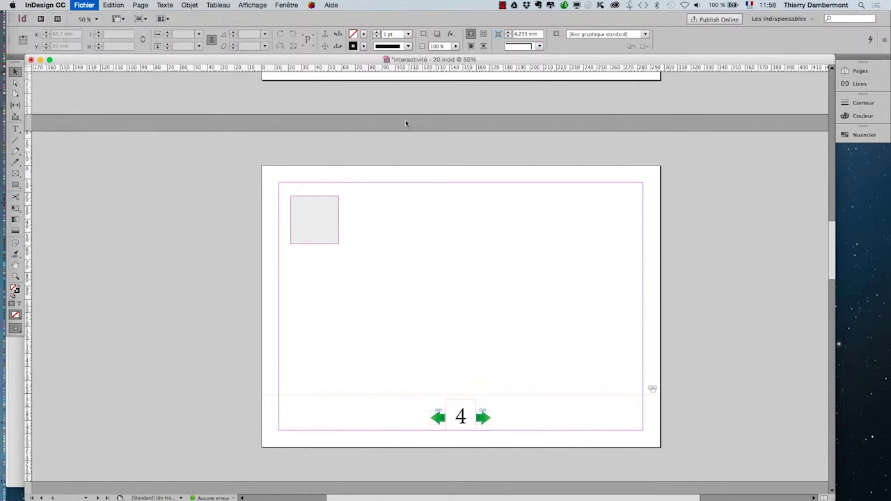
{"action": "left_click", "coordinate": [457, 65]}
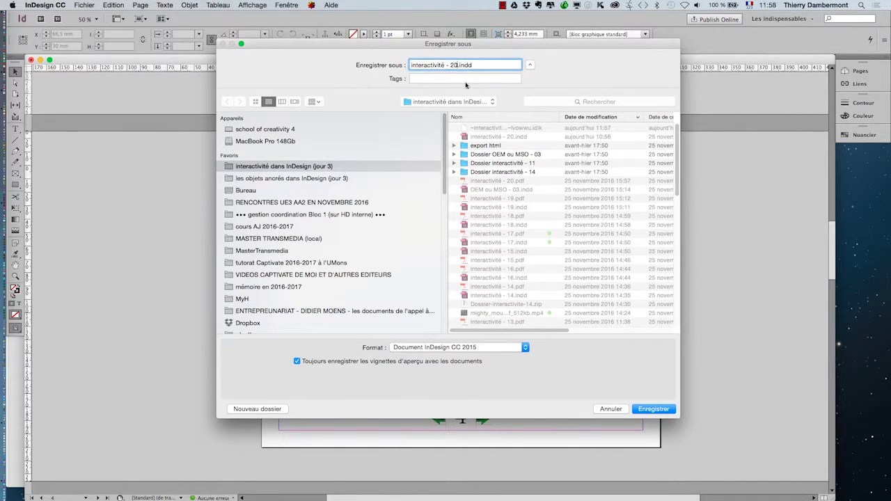
{"action": "key", "text": "BackSpace"}
{"action": "left_click", "coordinate": [653, 408]}
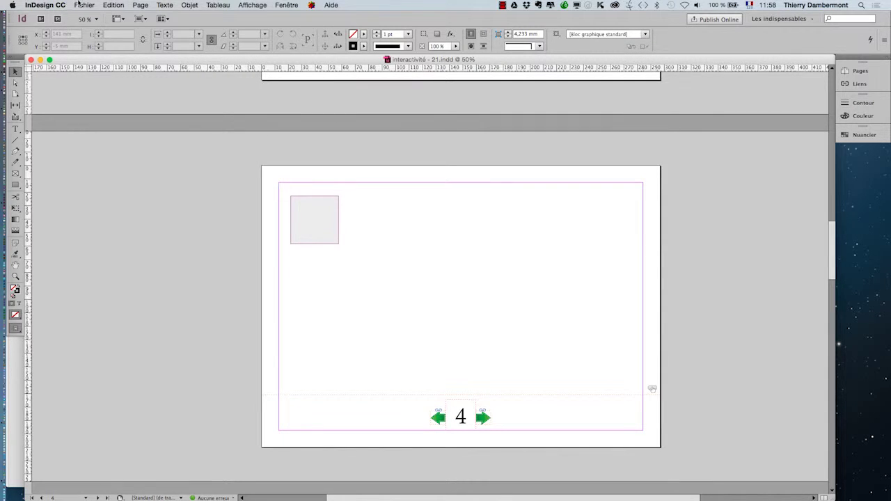
{"action": "left_click", "coordinate": [84, 5]}
Export as Interactive PDF named 'interactivité - 21.pdf' into the interactivité dans InDesign (jour 3) folder
{"action": "left_click", "coordinate": [106, 166]}
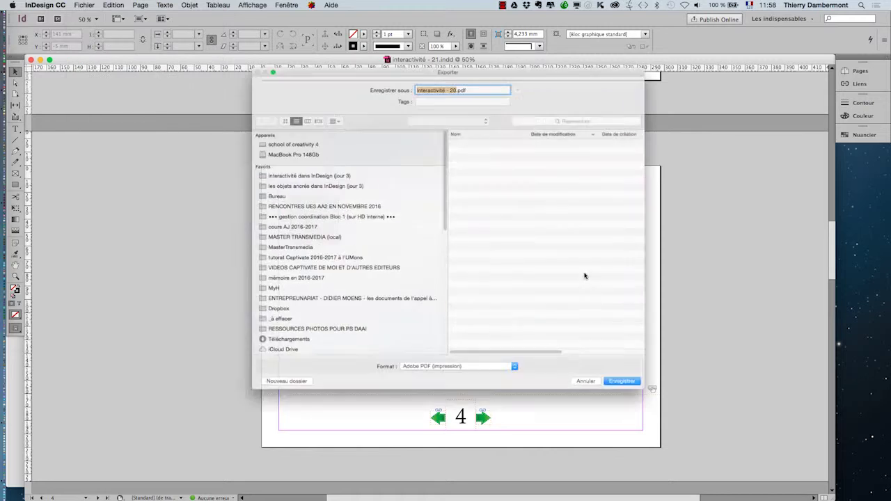
{"action": "left_click", "coordinate": [476, 392]}
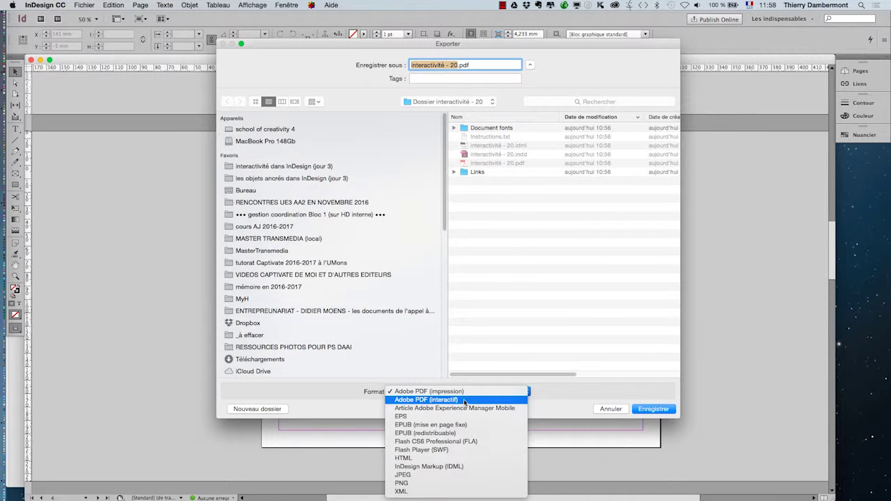
{"action": "left_click", "coordinate": [473, 402]}
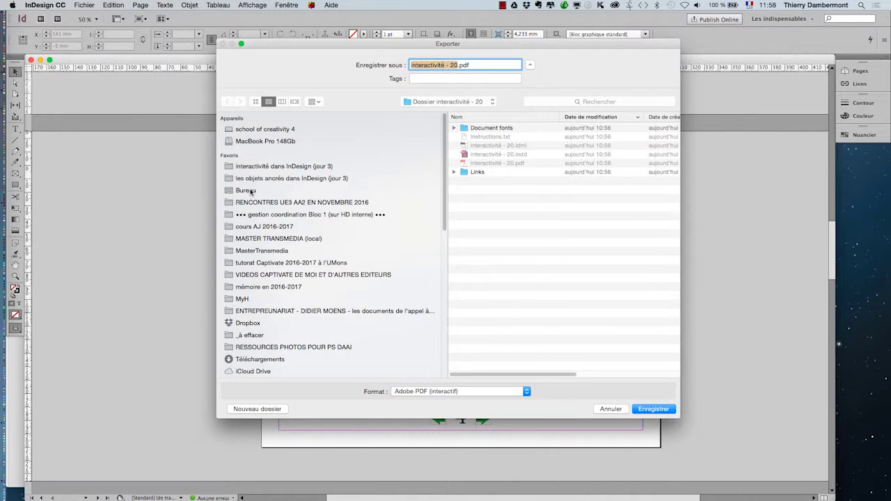
{"action": "left_click", "coordinate": [251, 191]}
{"action": "left_click", "coordinate": [272, 166]}
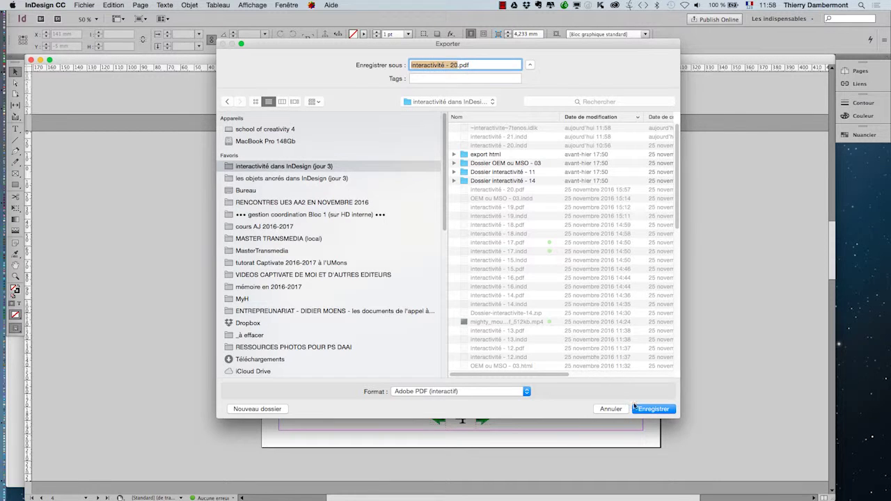
{"action": "left_click_drag", "start_coordinate": [440, 49], "coordinate": [460, 88]}
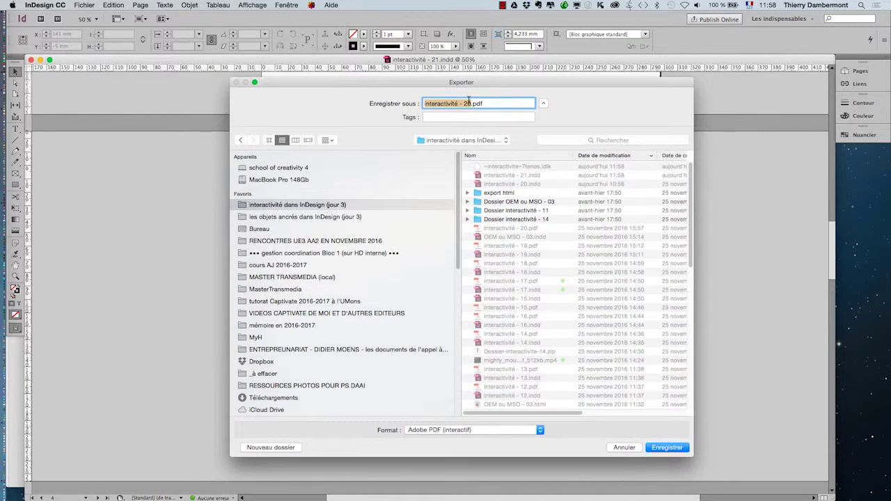
{"action": "left_click", "coordinate": [471, 103]}
{"action": "key", "text": "BackSpace"}
{"action": "type", "text": "1"}
{"action": "left_click", "coordinate": [665, 449]}
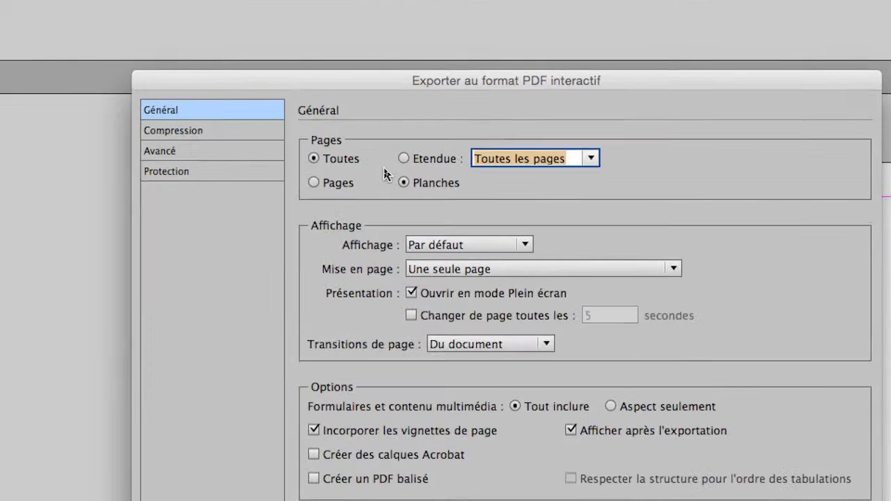
Limit the export to page 4, accept the colour-space warning and view it full screen
{"action": "left_click", "coordinate": [404, 159]}
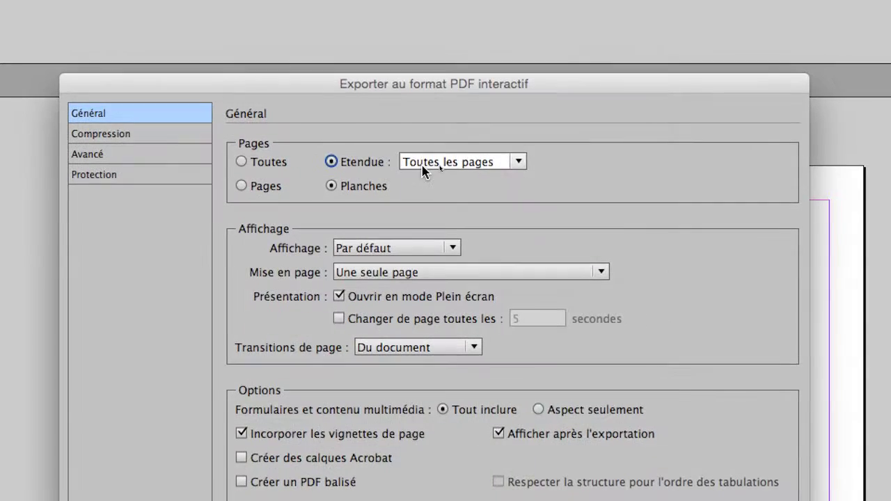
{"action": "type", "text": "4"}
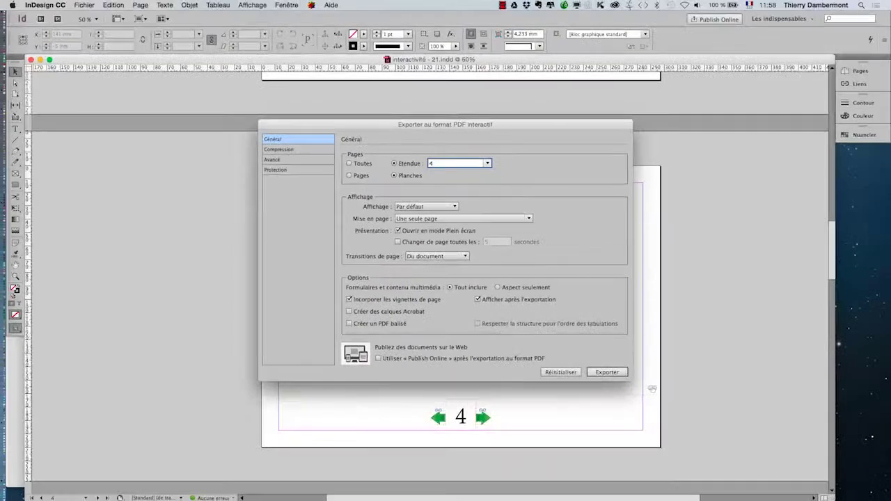
{"action": "left_click", "coordinate": [597, 373]}
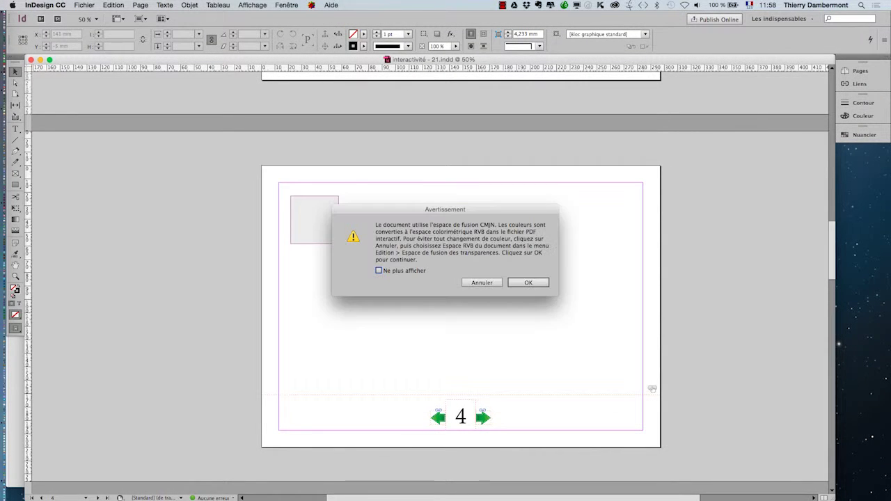
{"action": "key", "text": "Return"}
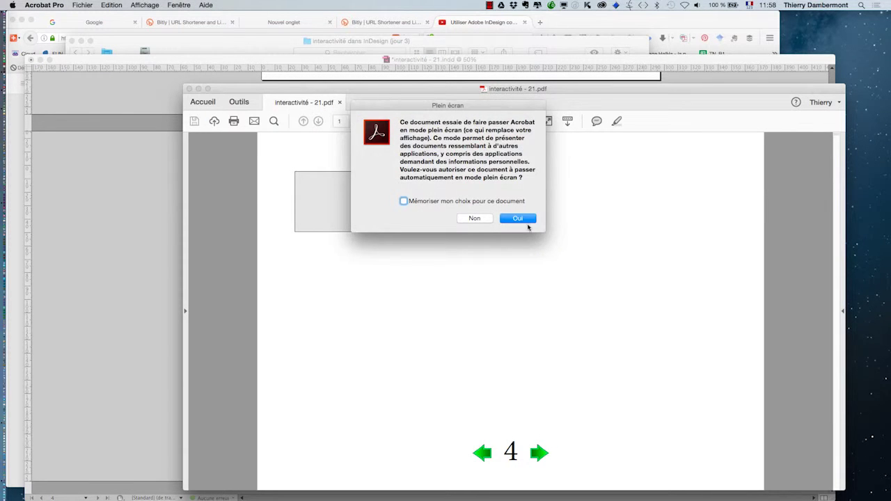
{"action": "left_click", "coordinate": [527, 220]}
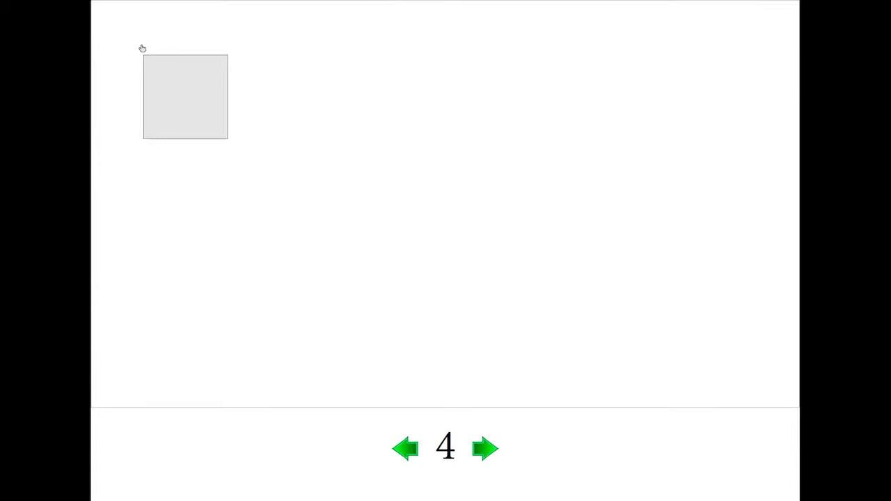
Exit Acrobat's full-screen view, close the exported PDF and bring the InDesign document forward
{"action": "key", "text": "Escape"}
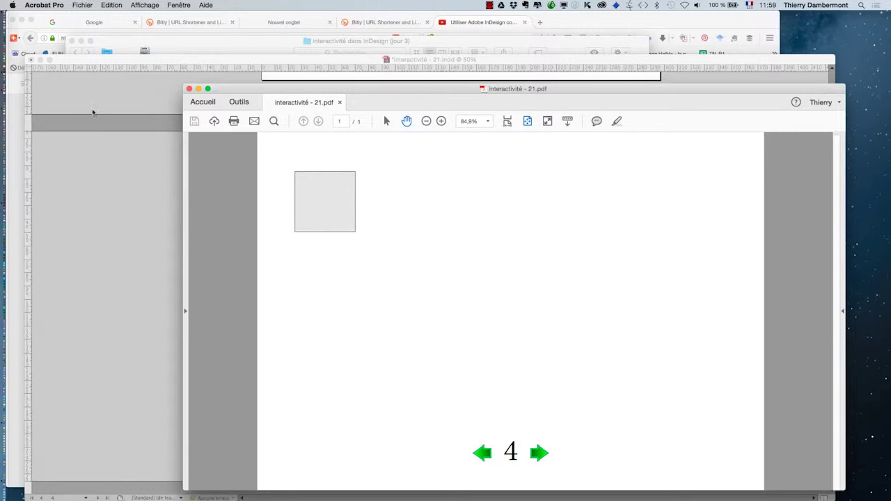
{"action": "left_click", "coordinate": [189, 90]}
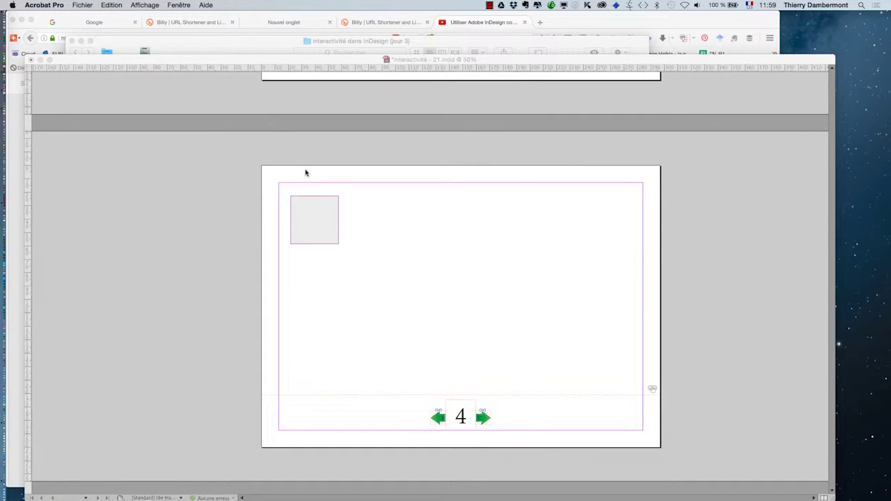
{"action": "left_click", "coordinate": [223, 202]}
{"action": "left_click", "coordinate": [84, 5]}
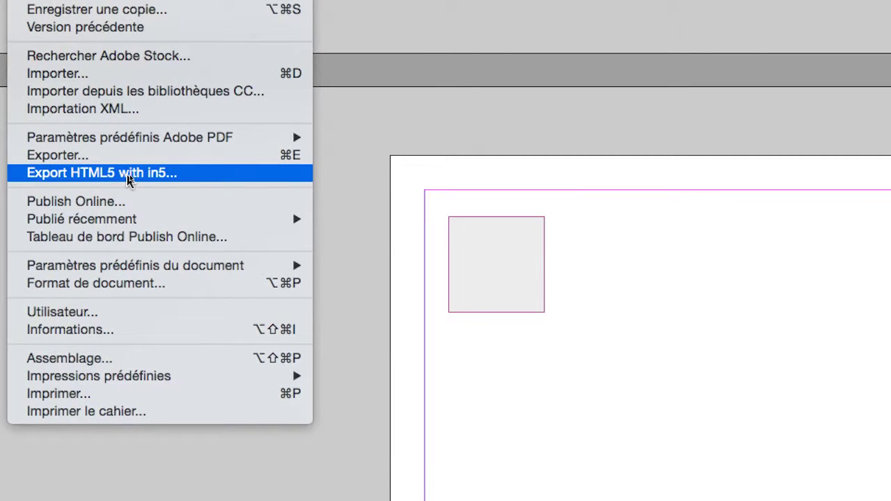
Start an HTML5 export with in5, saving the document first
{"action": "left_click", "coordinate": [128, 176]}
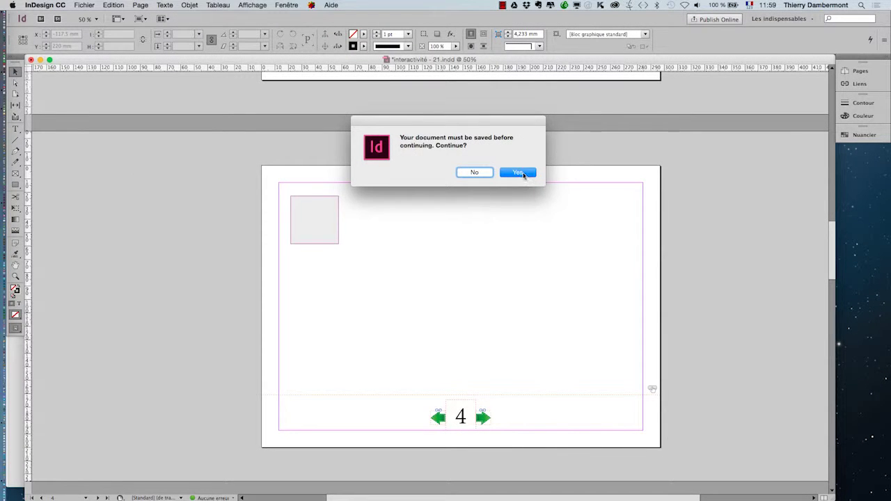
{"action": "left_click", "coordinate": [524, 173]}
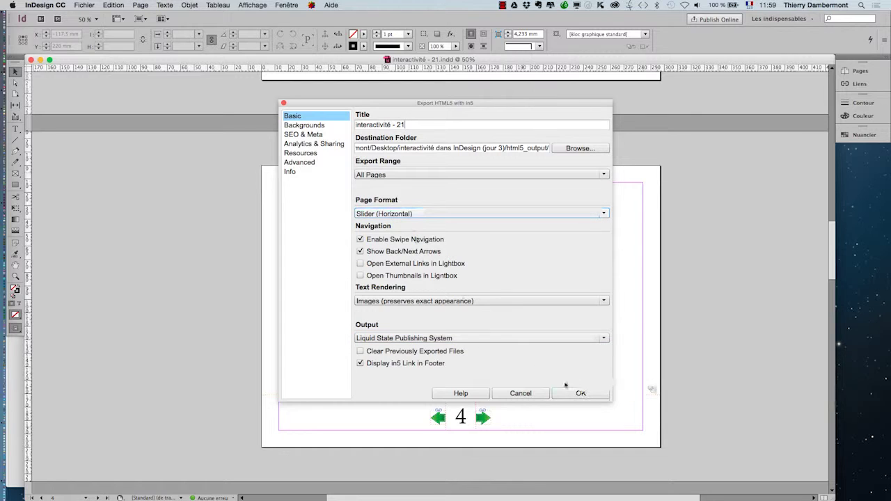
{"action": "left_click", "coordinate": [585, 394]}
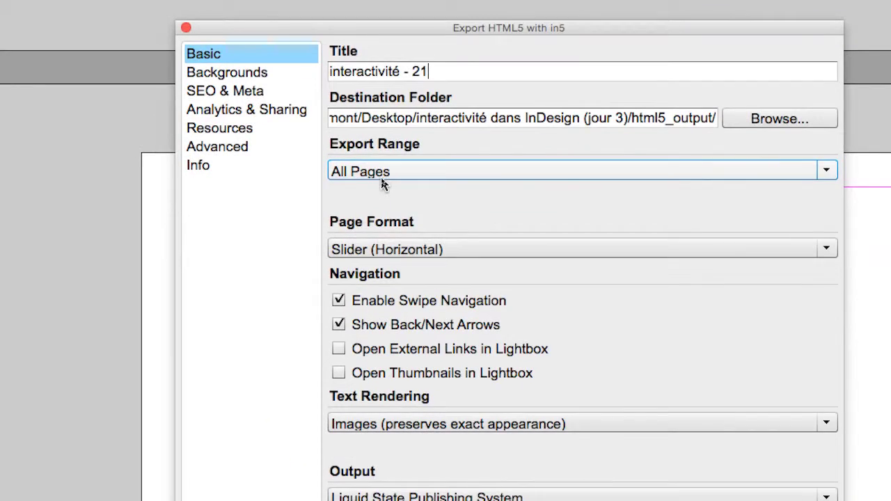
Export a custom range of page 4, dismissing the Flash and profile-mismatch warnings
{"action": "left_click", "coordinate": [382, 183]}
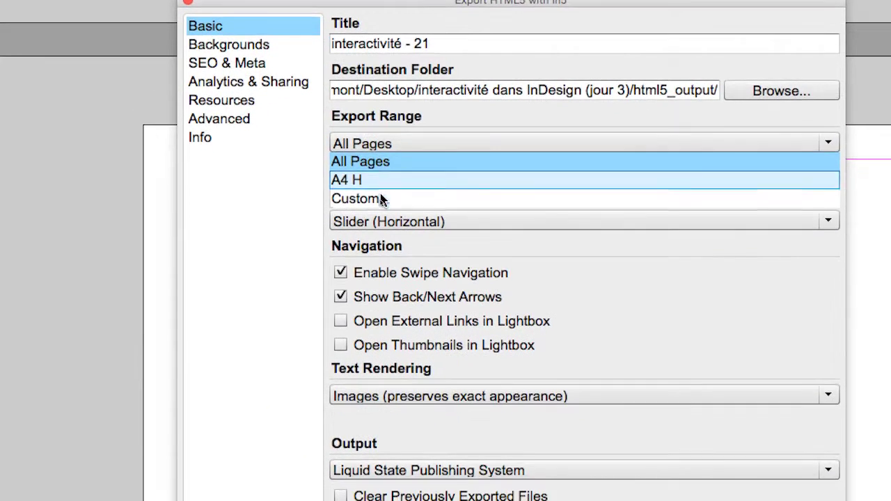
{"action": "left_click", "coordinate": [382, 199]}
{"action": "left_click", "coordinate": [381, 185]}
{"action": "type", "text": "4"}
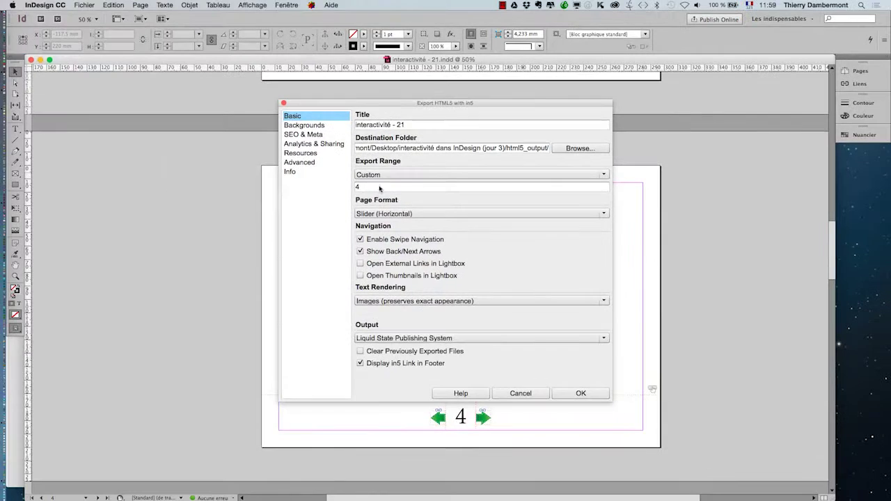
{"action": "left_click", "coordinate": [583, 395]}
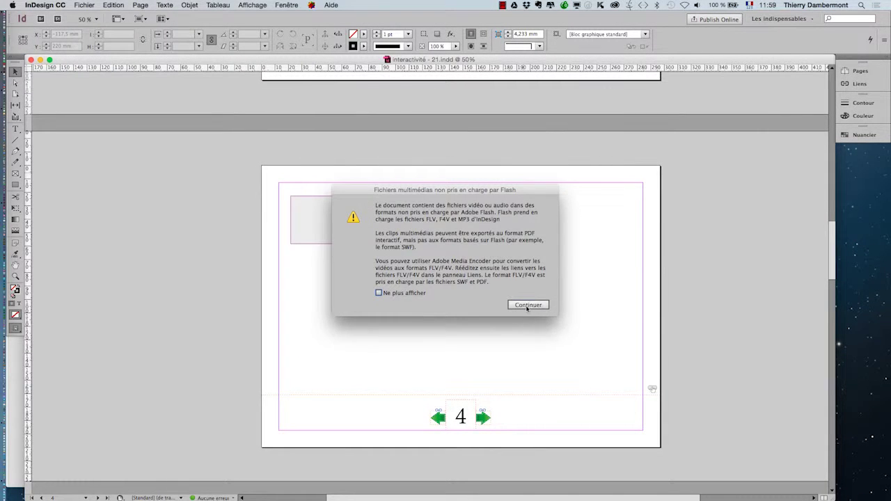
{"action": "left_click", "coordinate": [528, 305]}
{"action": "left_click", "coordinate": [530, 325]}
{"action": "left_click", "coordinate": [530, 324]}
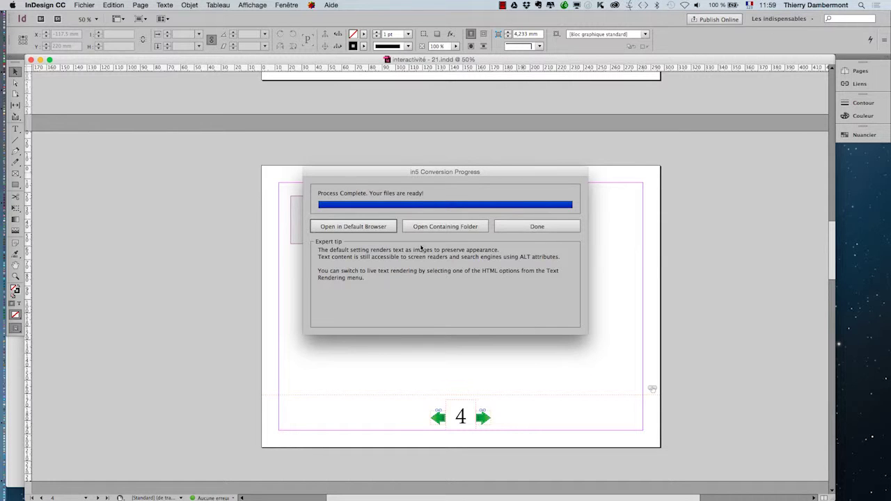
{"action": "left_click", "coordinate": [379, 228]}
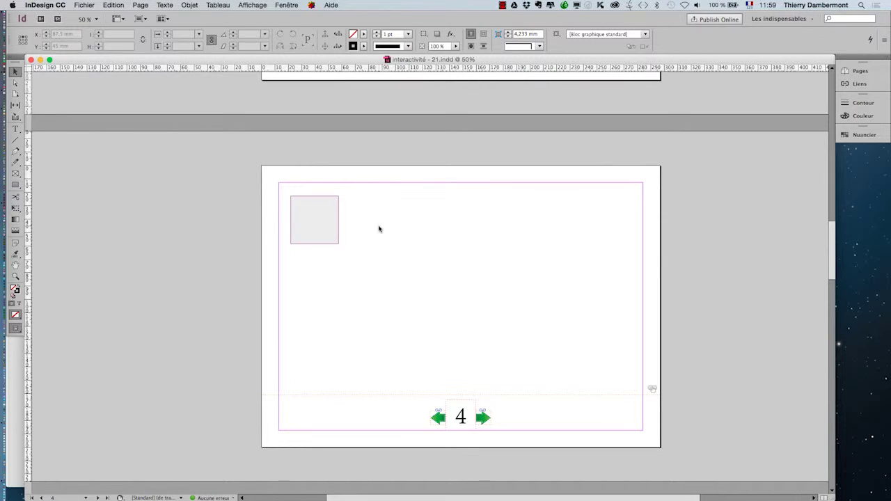
{"action": "key", "text": "super+Tab"}
{"action": "key", "text": "super+Tab"}
{"action": "key", "text": "super+Tab"}
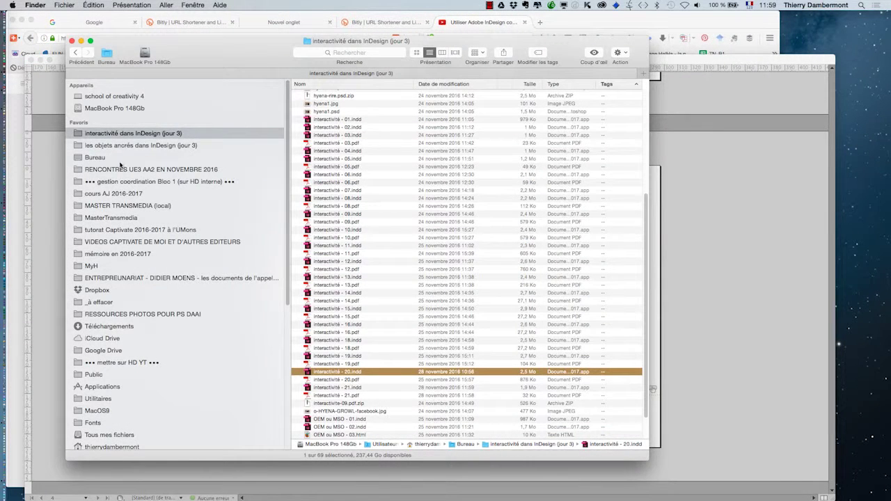
Open the interactivité dans InDesign (jour 3) folder on the Bureau, sorted by modification date
{"action": "left_click", "coordinate": [112, 159]}
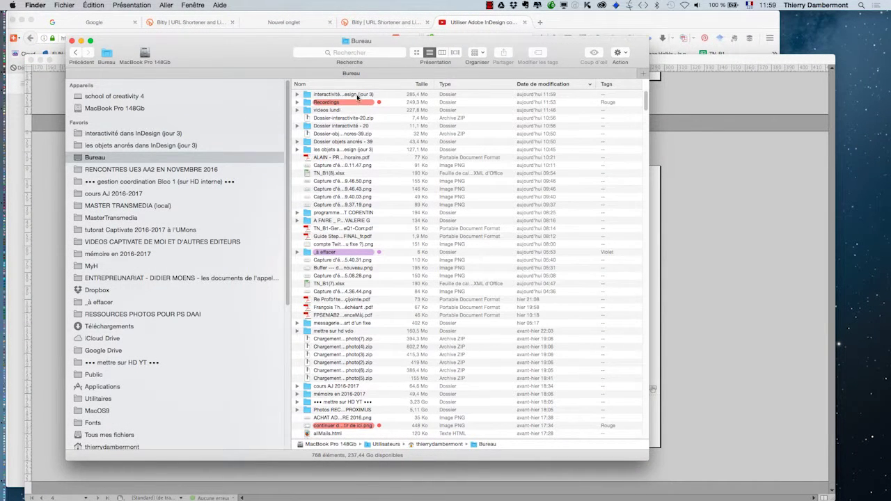
{"action": "left_click", "coordinate": [358, 98]}
{"action": "double_click", "coordinate": [401, 99]}
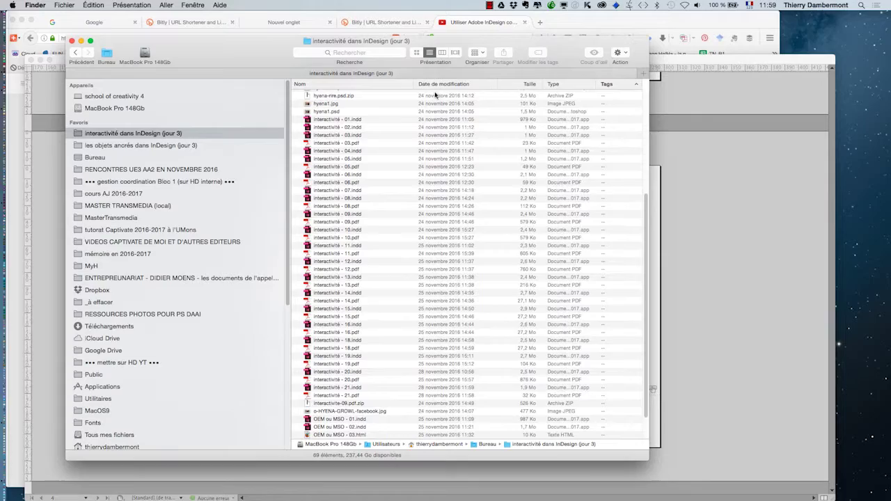
{"action": "scroll", "coordinate": [460, 122], "scroll_direction": "up", "scroll_amount": 5}
{"action": "left_click", "coordinate": [447, 87]}
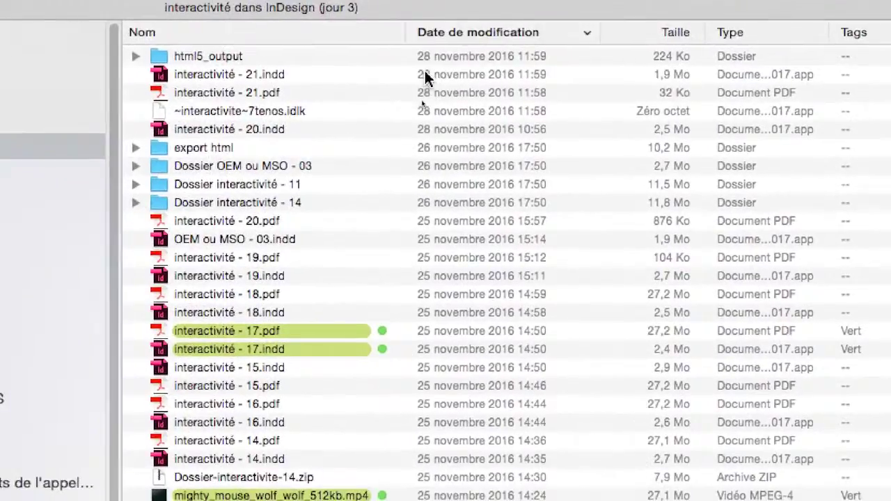
Expand html5_output/book and open 0001.html in the browser
{"action": "left_click", "coordinate": [425, 56]}
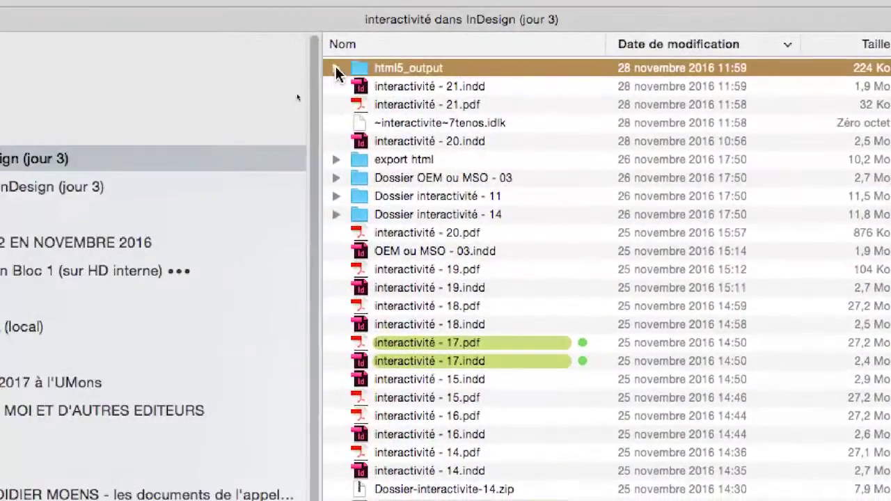
{"action": "left_click", "coordinate": [336, 68]}
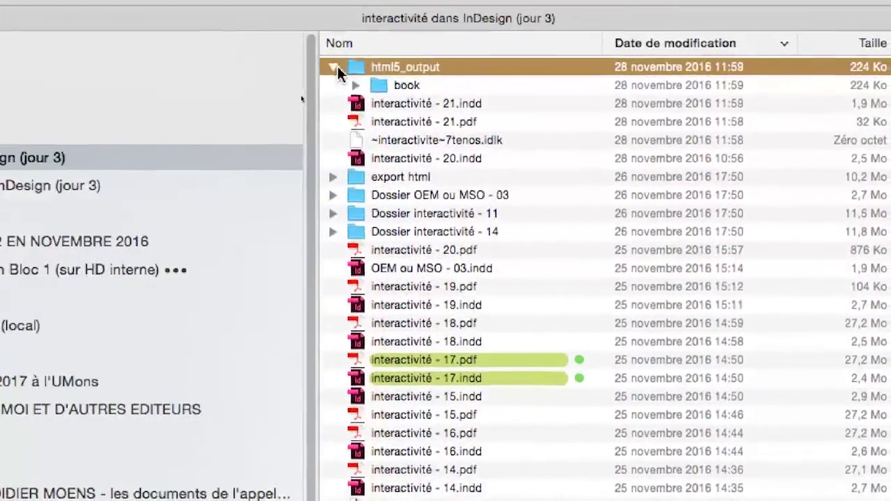
{"action": "left_click", "coordinate": [358, 86]}
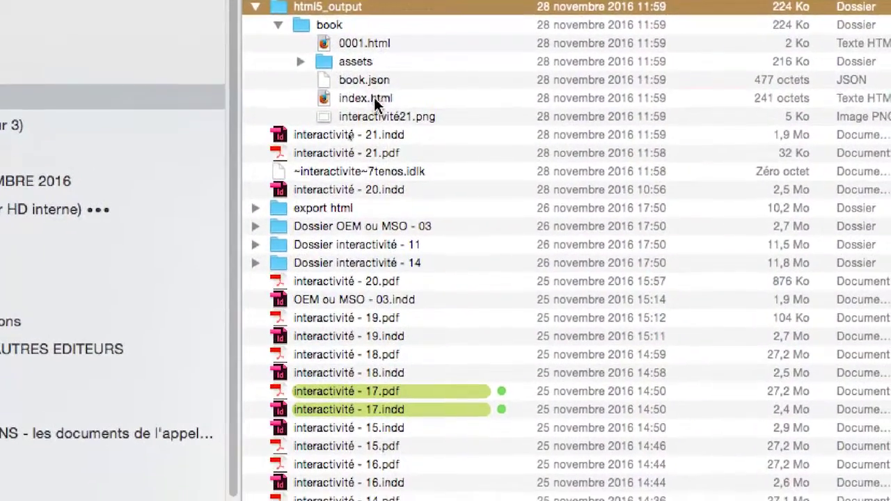
{"action": "left_click", "coordinate": [379, 127]}
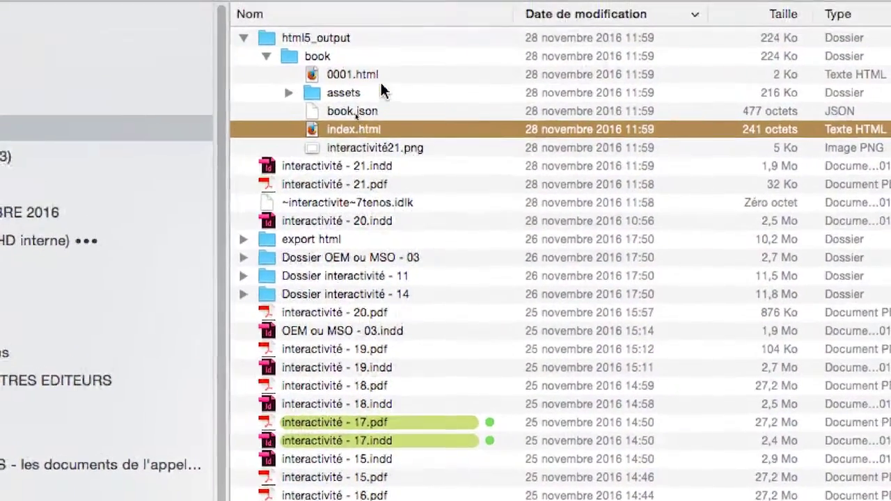
{"action": "left_click", "coordinate": [374, 53]}
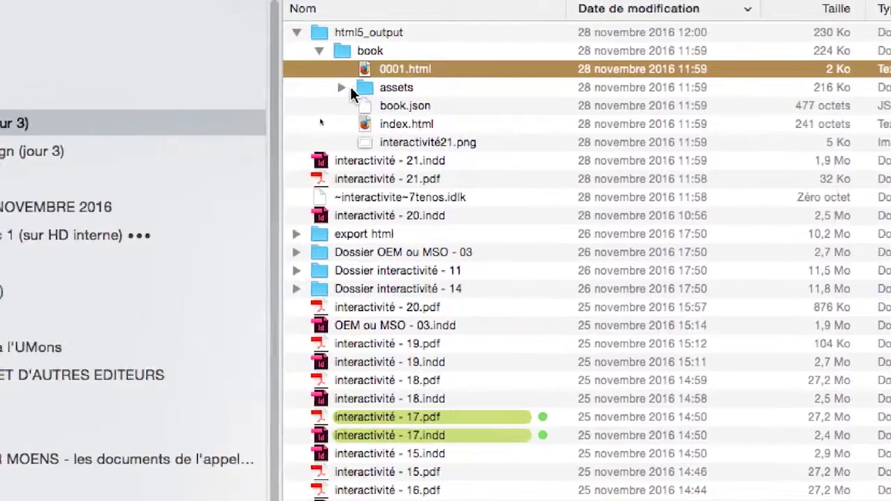
{"action": "left_click", "coordinate": [324, 89]}
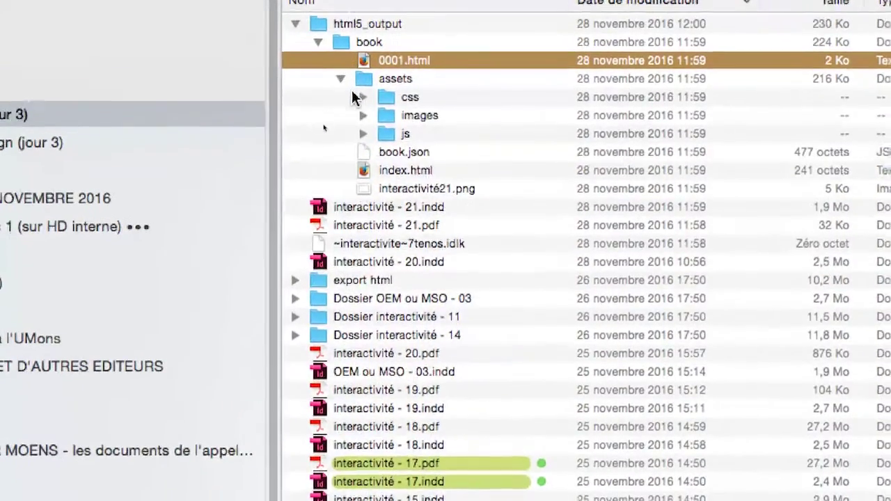
{"action": "left_click", "coordinate": [356, 102]}
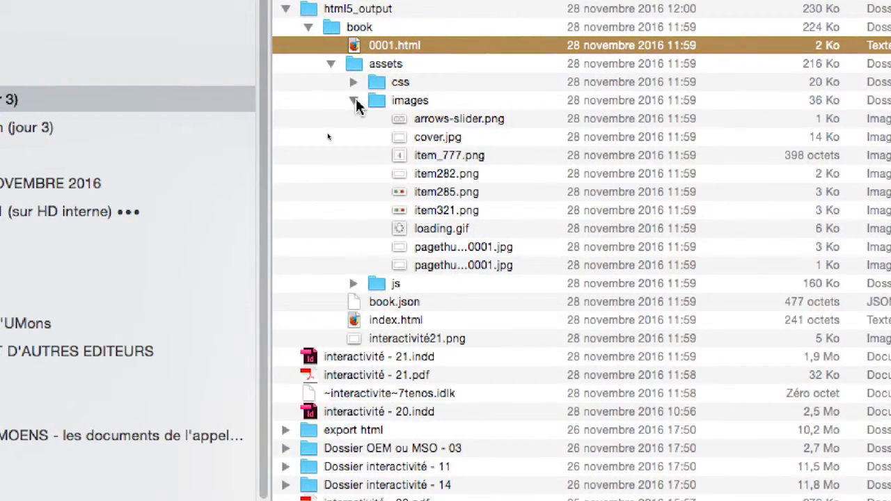
{"action": "left_click", "coordinate": [354, 102]}
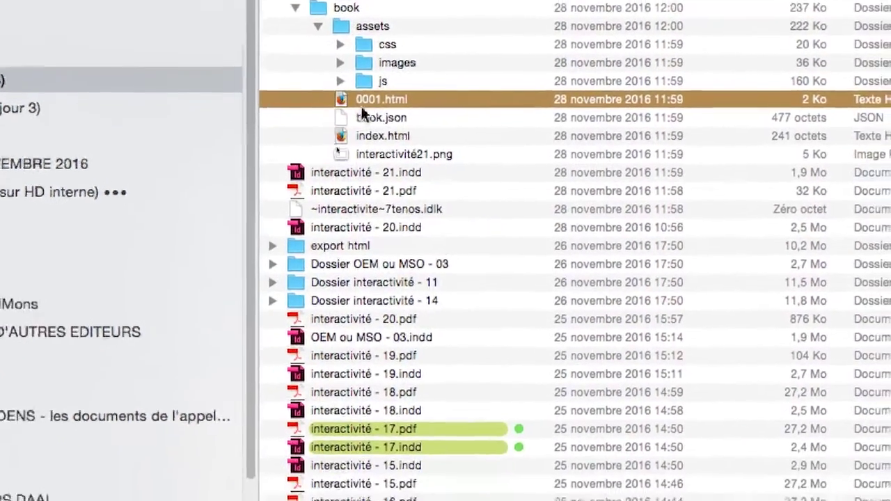
{"action": "double_click", "coordinate": [369, 134]}
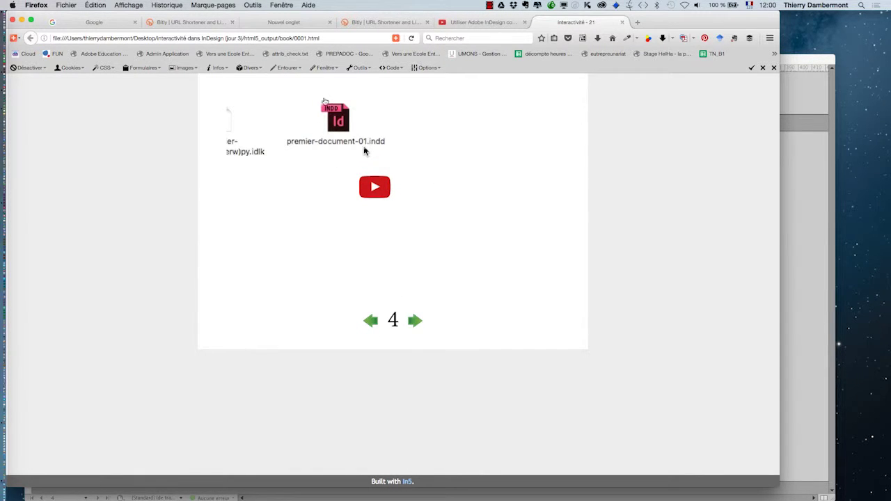
Play the embedded YouTube video, seek ahead to about 6:34 with sound muted, then close the tab
{"action": "left_click", "coordinate": [382, 191]}
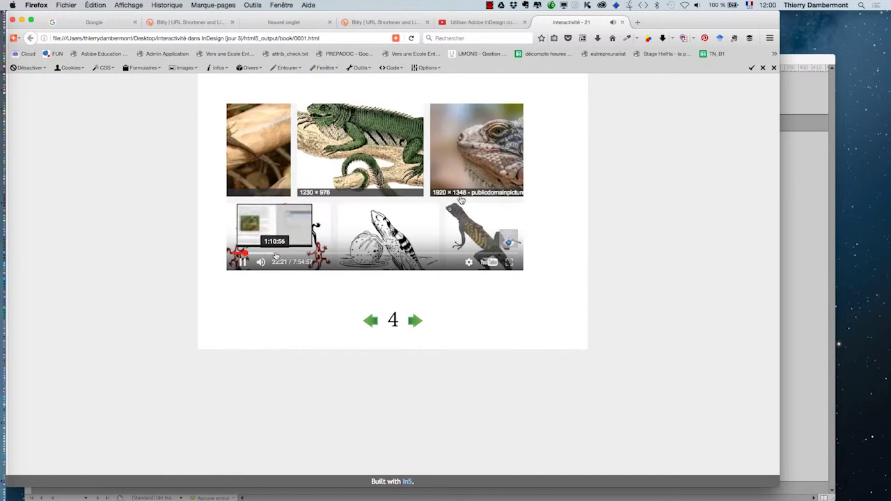
{"action": "left_click", "coordinate": [276, 255]}
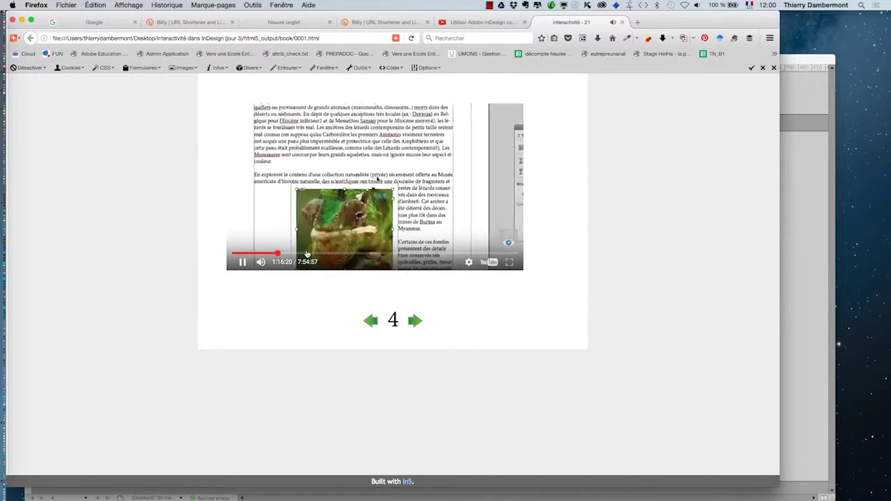
{"action": "key", "text": "XF86AudioMute"}
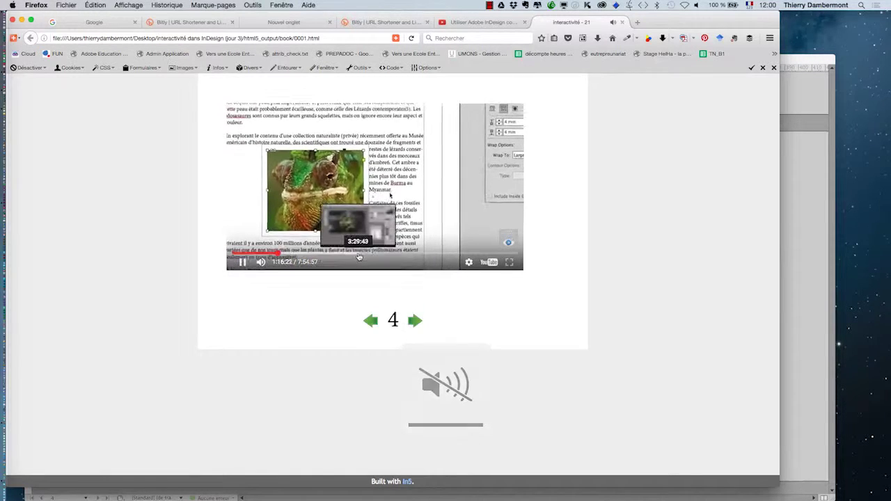
{"action": "left_click", "coordinate": [428, 254]}
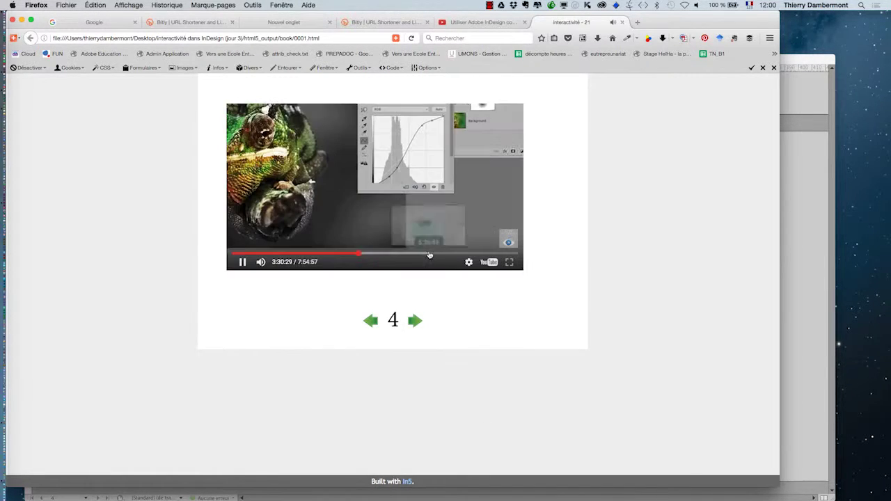
{"action": "left_click", "coordinate": [470, 254]}
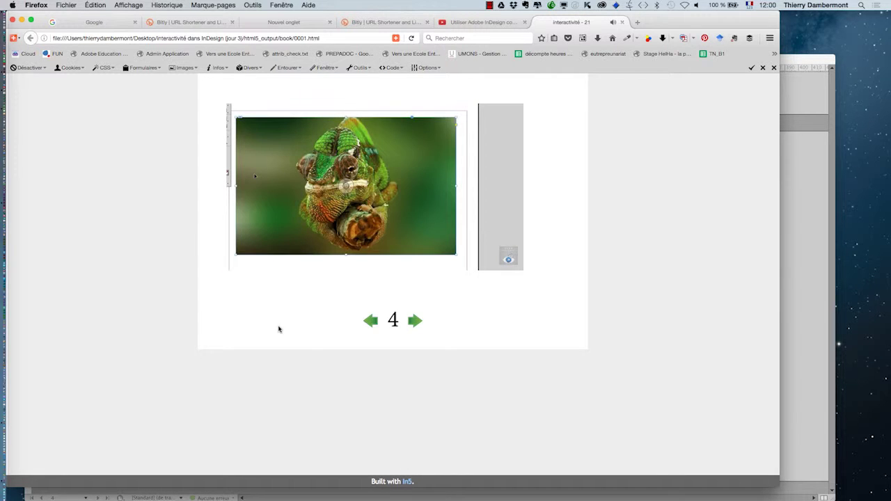
{"action": "left_click", "coordinate": [623, 23]}
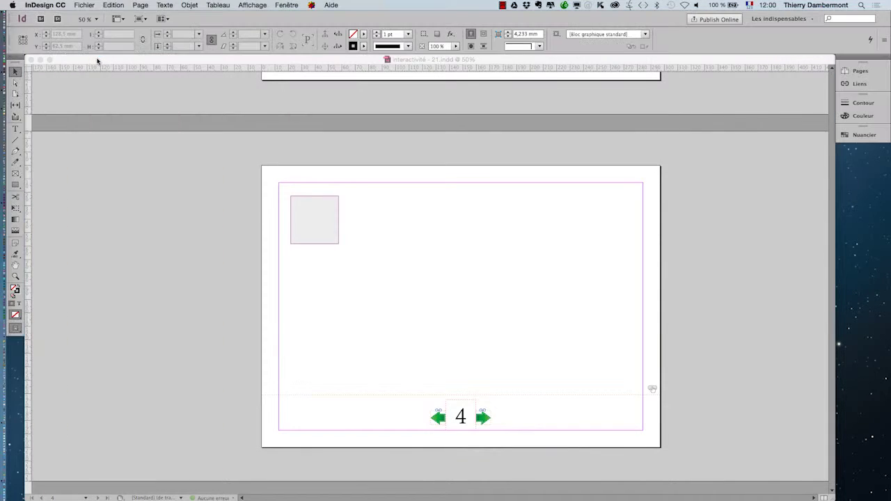
Browse the Affichage and Fenêtre menus, then close the document and quit InDesign
{"action": "left_click", "coordinate": [247, 5]}
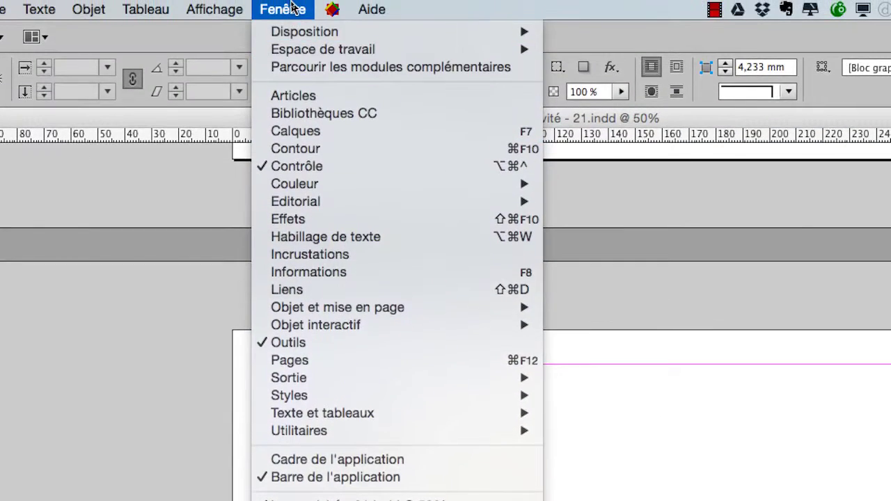
{"action": "left_click", "coordinate": [294, 7]}
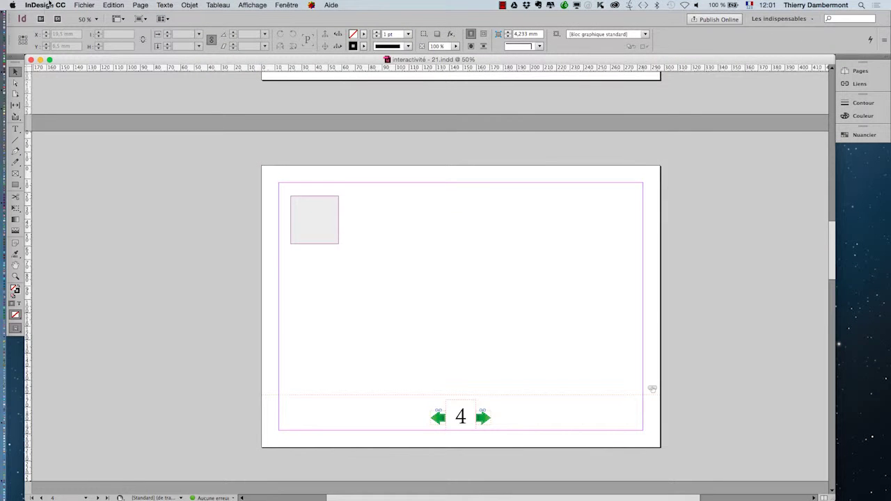
{"action": "left_click", "coordinate": [45, 5]}
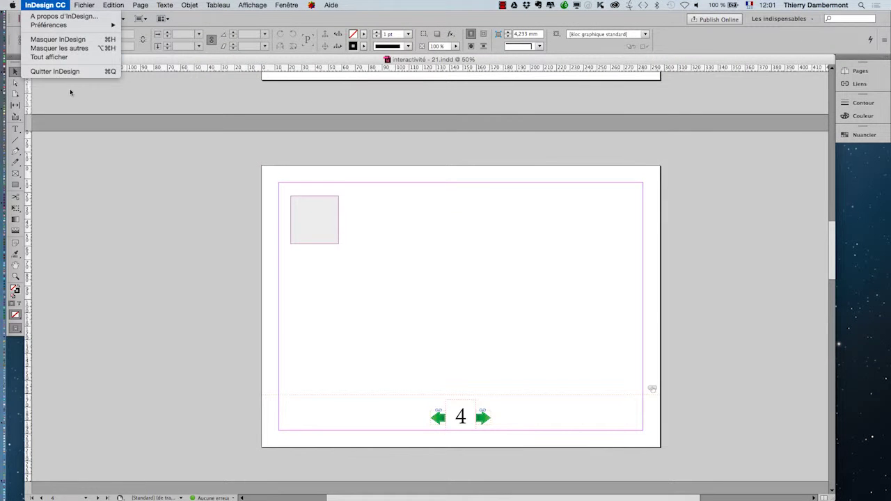
{"action": "key", "text": "super+w"}
{"action": "key", "text": "Tab"}
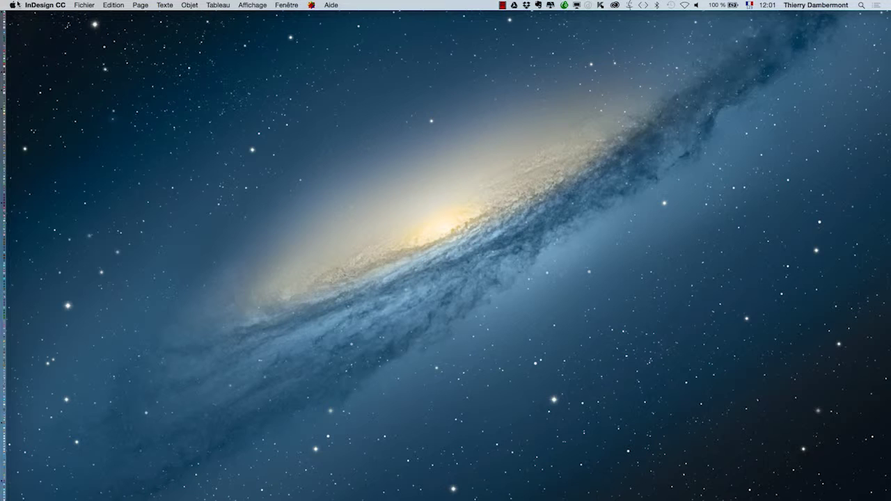
Finish quitting InDesign and open Langue et région in System Preferences
{"action": "key", "text": "super+q"}
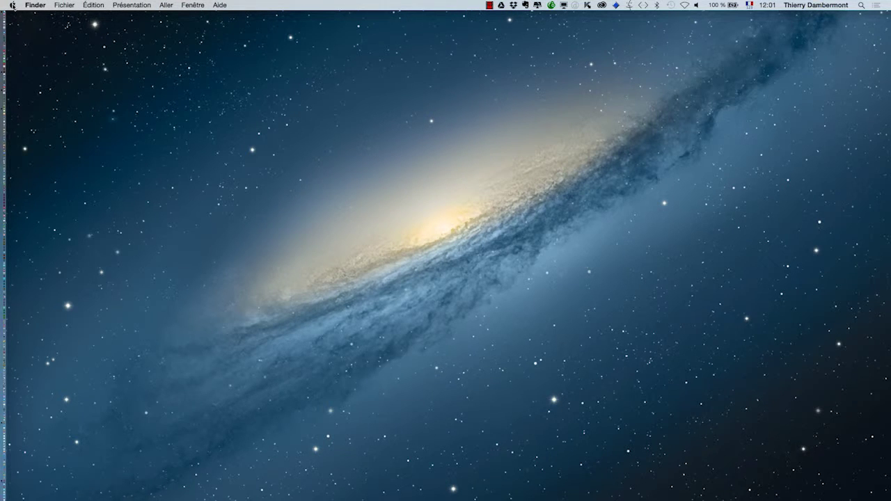
{"action": "left_click", "coordinate": [12, 5]}
{"action": "left_click", "coordinate": [24, 32]}
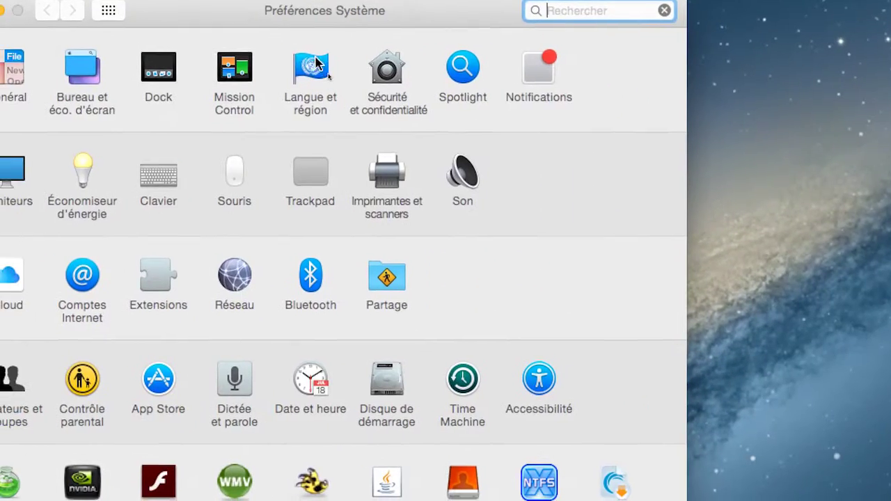
{"action": "left_click", "coordinate": [527, 150]}
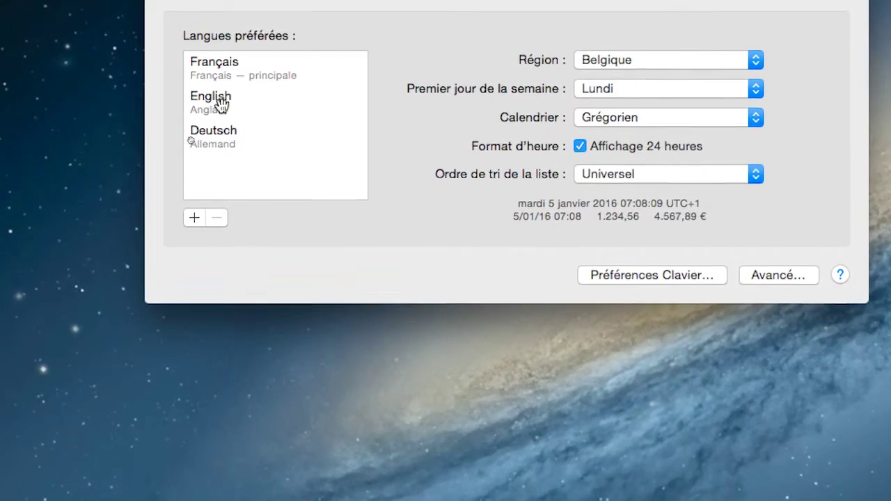
Move English above Français, close the window and choose 'Ne pas redémarrer'
{"action": "left_click_drag", "start_coordinate": [208, 118], "coordinate": [224, 93]}
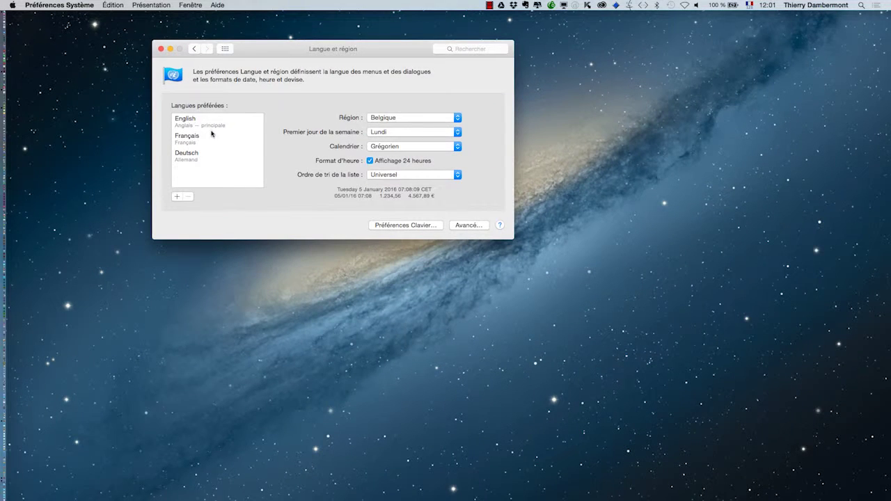
{"action": "left_click_drag", "start_coordinate": [262, 57], "coordinate": [282, 86]}
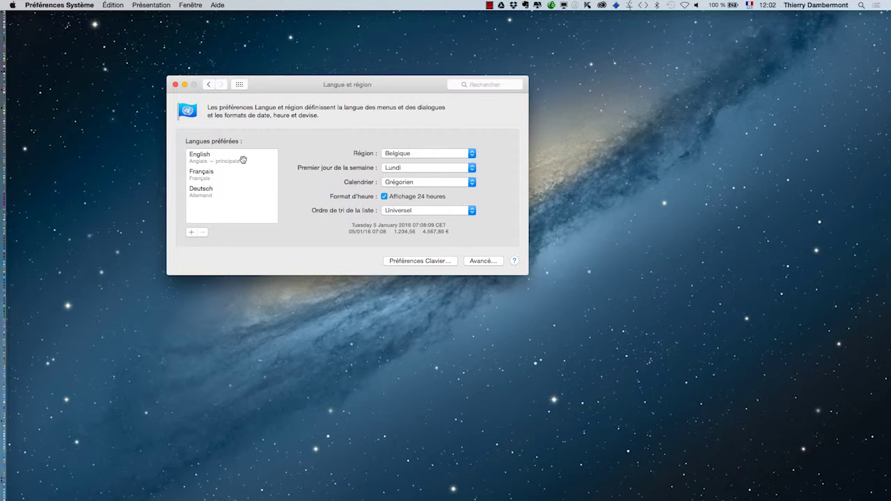
{"action": "left_click", "coordinate": [174, 85]}
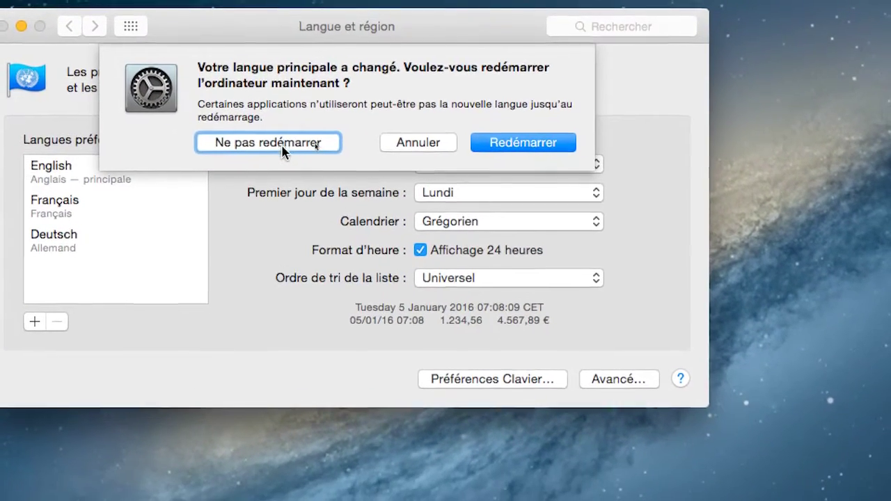
{"action": "left_click", "coordinate": [327, 174]}
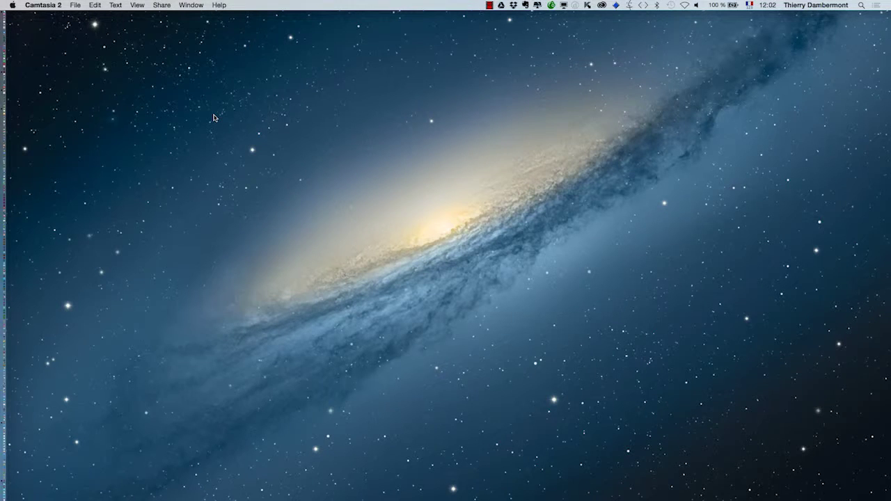
Relaunch Finder from the Force Quit Applications window
{"action": "key", "text": "cmd+alt+Escape"}
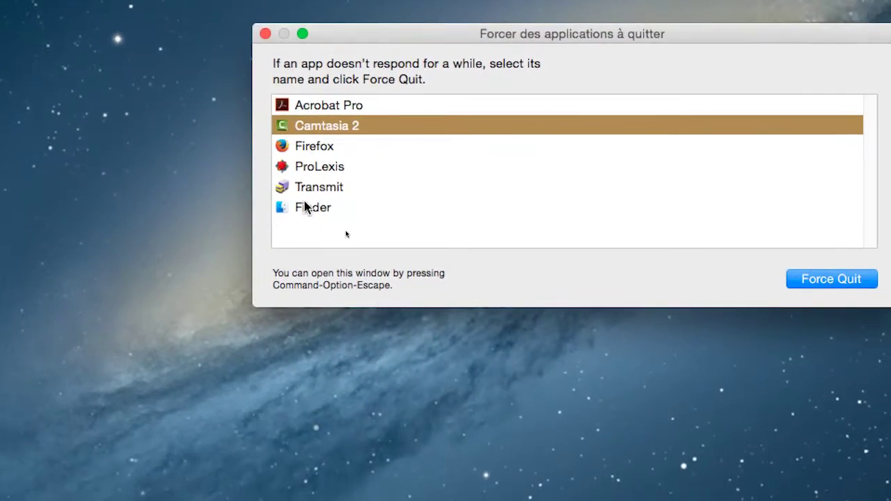
{"action": "left_click", "coordinate": [304, 207]}
{"action": "left_click", "coordinate": [479, 231]}
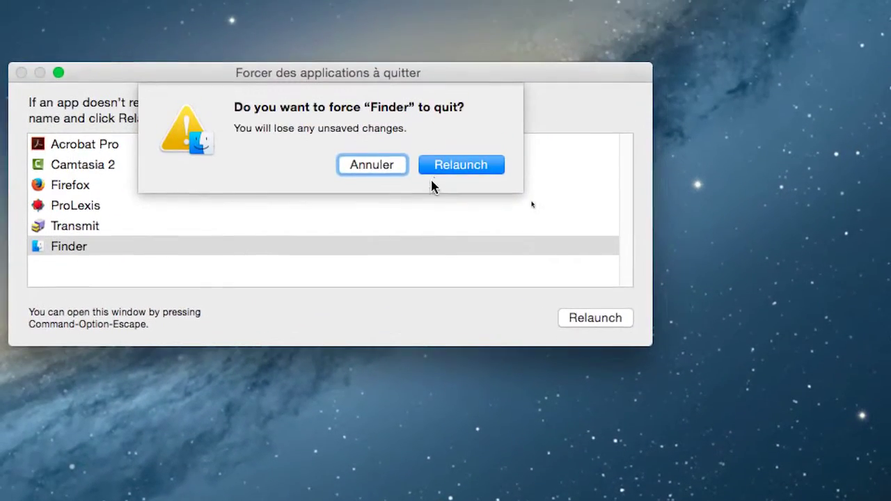
{"action": "left_click", "coordinate": [391, 78]}
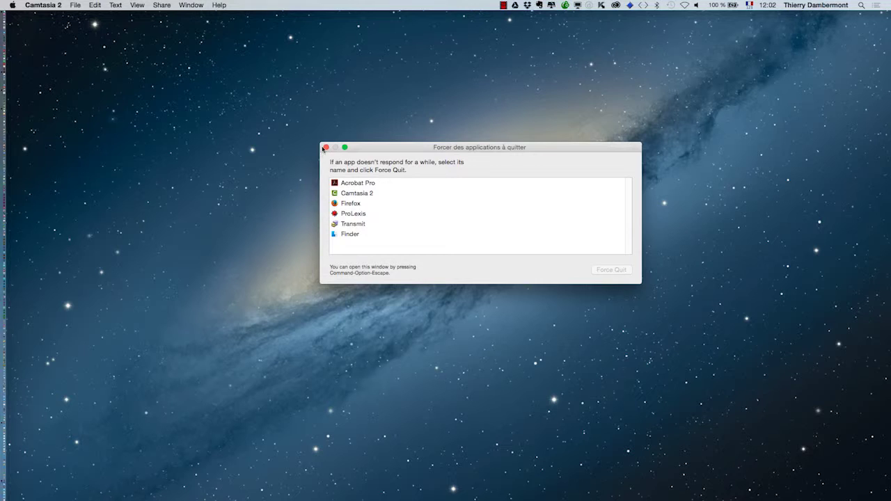
{"action": "left_click", "coordinate": [326, 147]}
Launch InDesign CC 2017, then force quit the frozen InDesign CC
{"action": "key", "text": "super+Tab"}
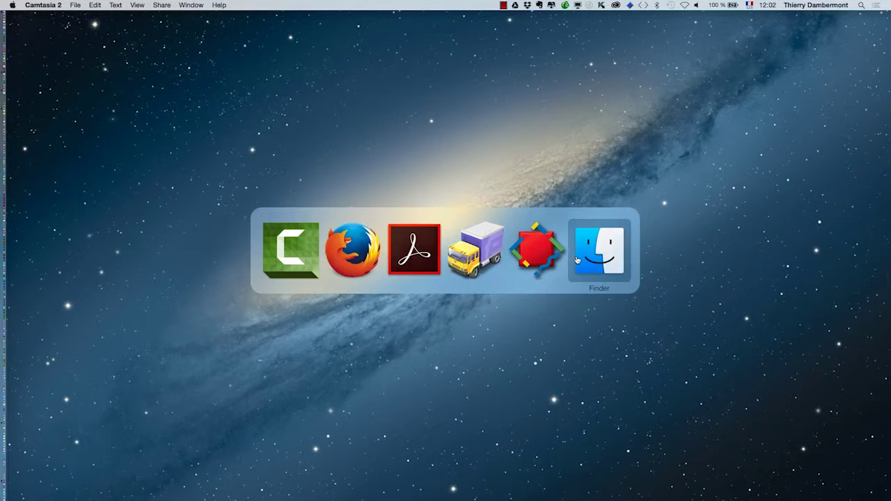
{"action": "key", "text": "Escape"}
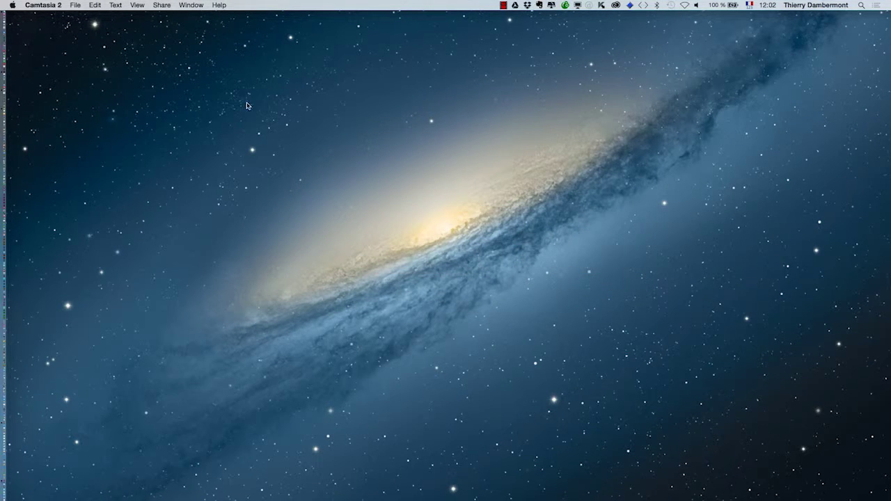
{"action": "key", "text": "super+Tab"}
{"action": "left_click", "coordinate": [265, 254]}
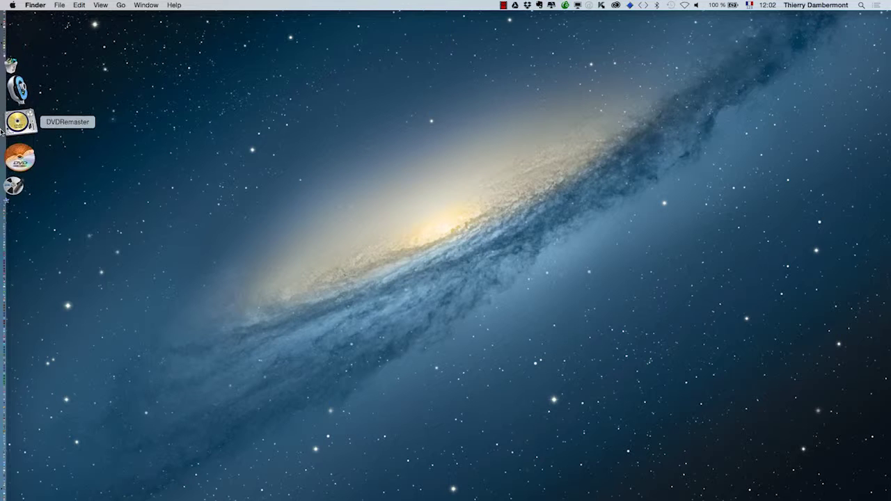
{"action": "mouse_move", "coordinate": [19, 200]}
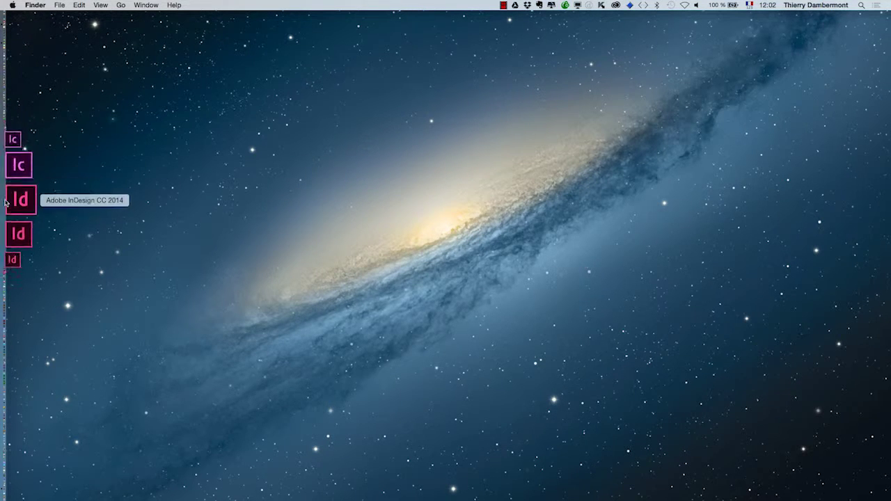
{"action": "left_click", "coordinate": [7, 206]}
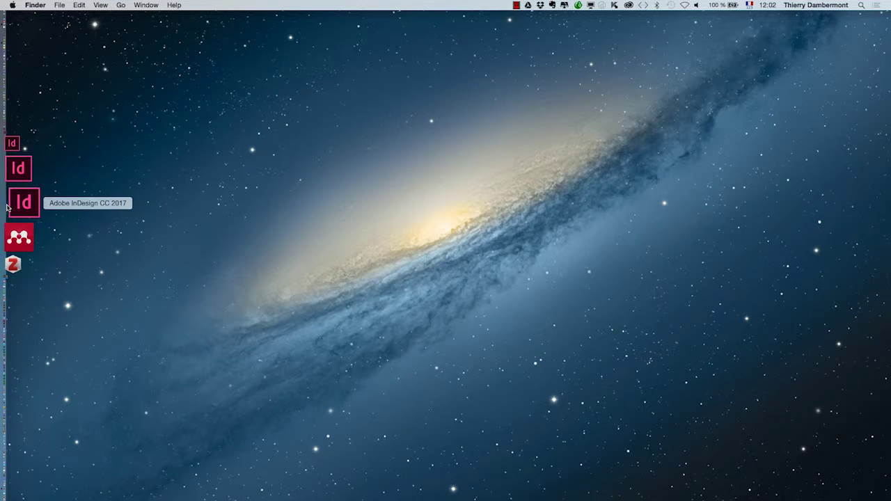
{"action": "key", "text": "super+alt+Escape"}
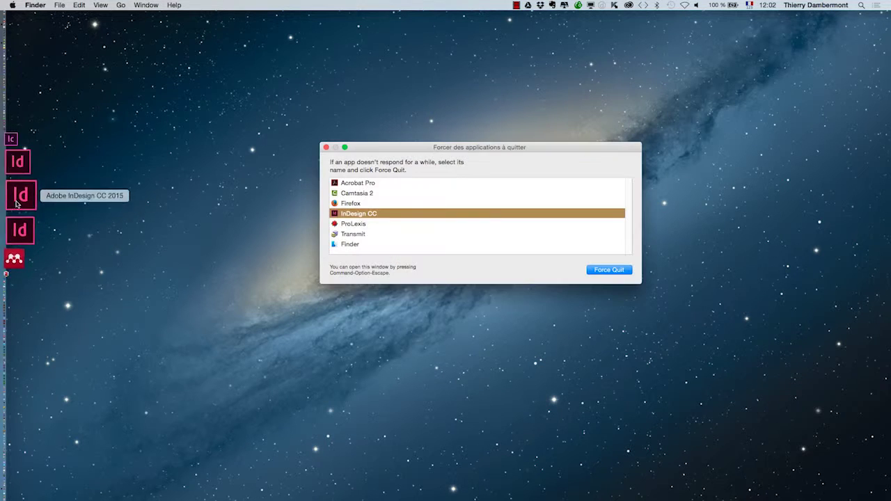
{"action": "left_click", "coordinate": [608, 270]}
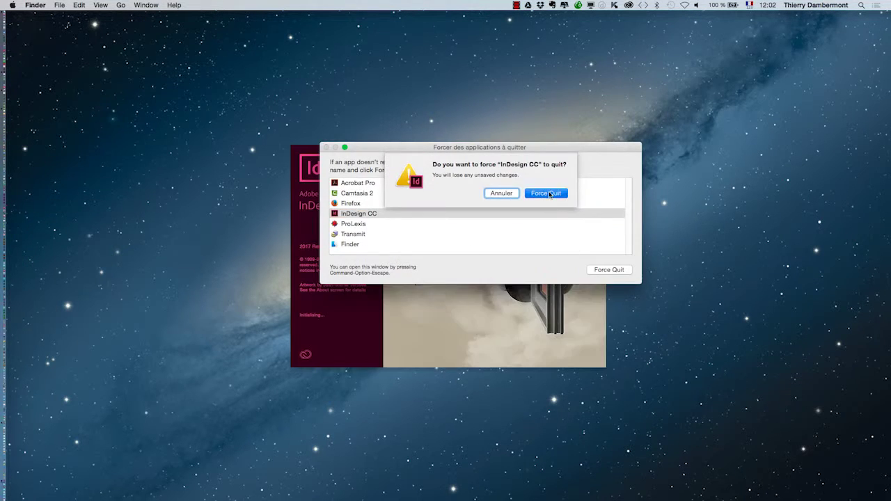
{"action": "left_click", "coordinate": [545, 195]}
Close the force-quit window and relaunch InDesign CC 2015 from the Dock
{"action": "left_click", "coordinate": [325, 147]}
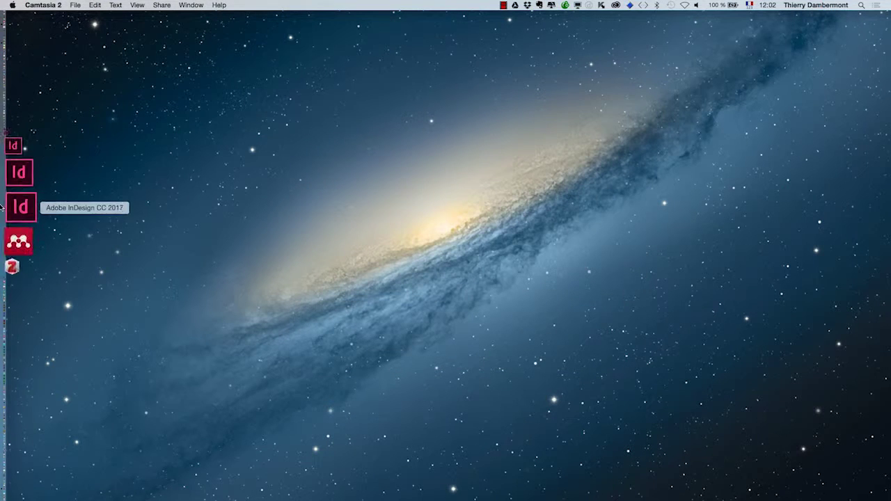
{"action": "left_click", "coordinate": [11, 203]}
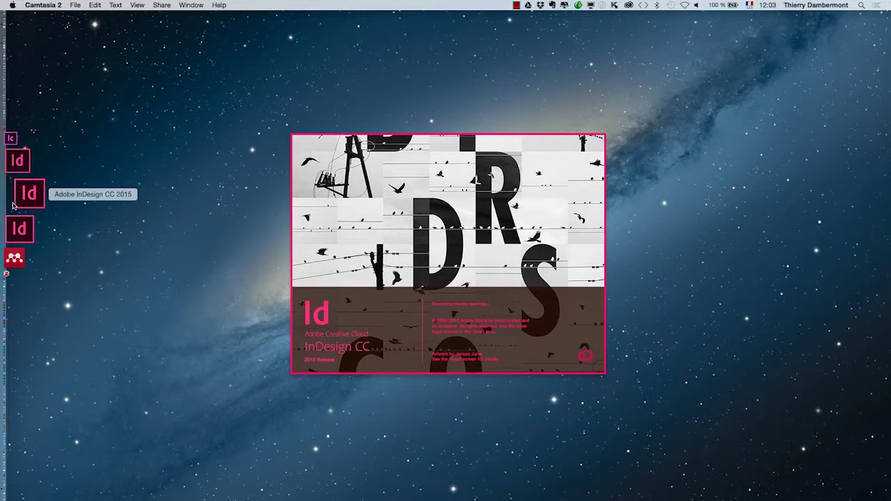
{"action": "key", "text": "super+Tab"}
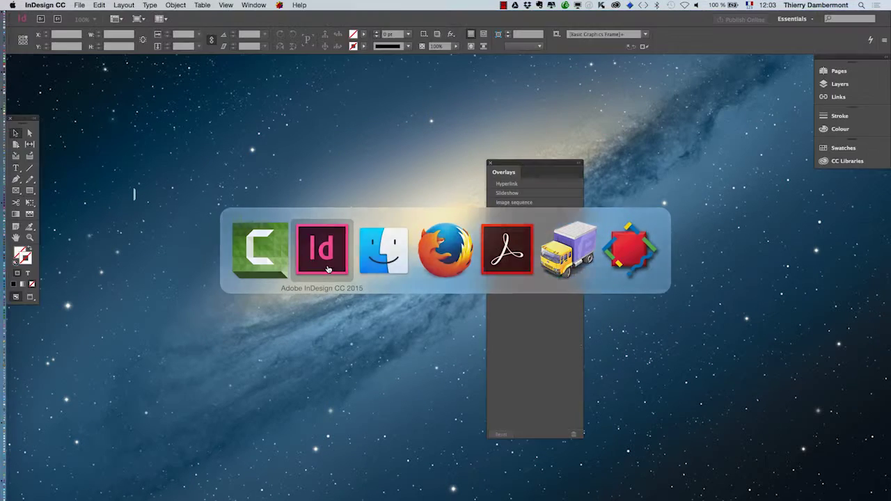
Show the Overlays panel from the Window menu and drag it up and to the right
{"action": "left_click", "coordinate": [243, 4]}
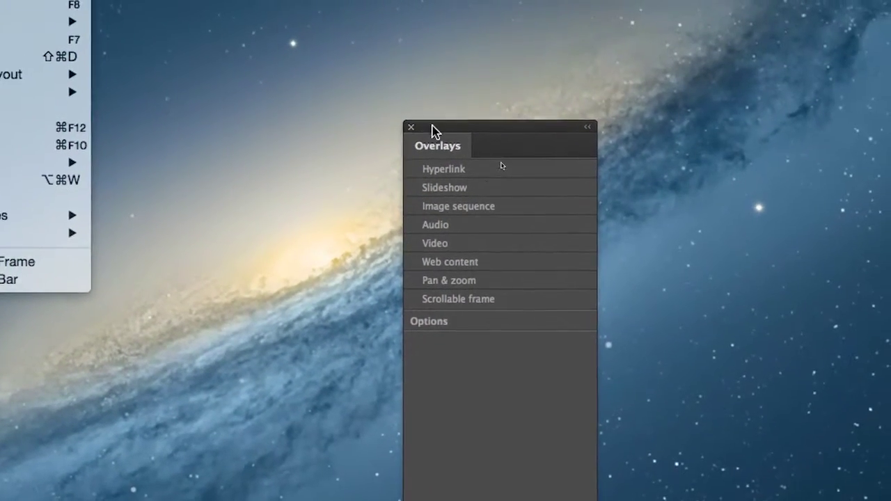
{"action": "left_click", "coordinate": [432, 131]}
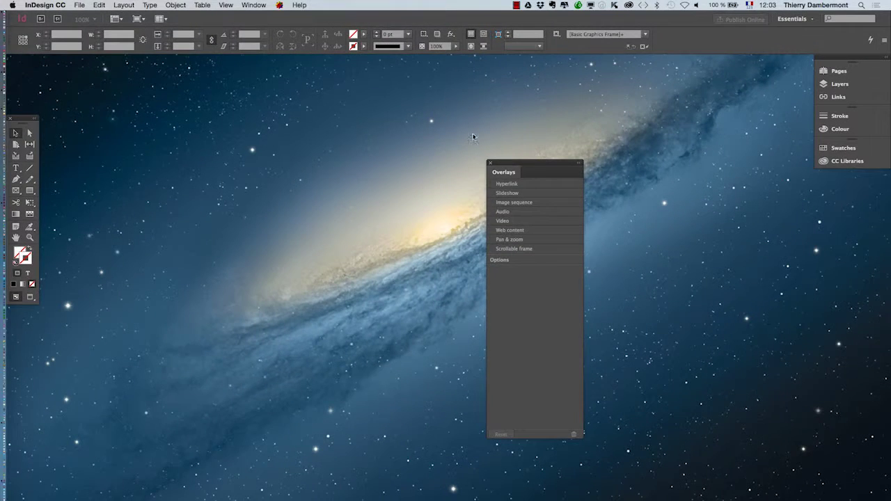
{"action": "left_click_drag", "start_coordinate": [527, 163], "coordinate": [641, 82]}
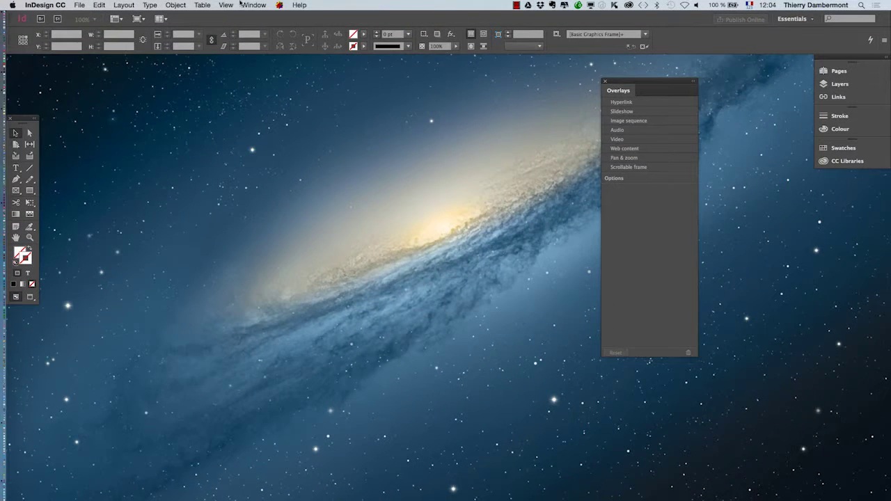
From a new Finder window on the Desktop, open interactivité - 21.indd in the interactivité dans InDesign (jour 3) folder
{"action": "left_click", "coordinate": [81, 5]}
{"action": "key", "text": "super+Tab"}
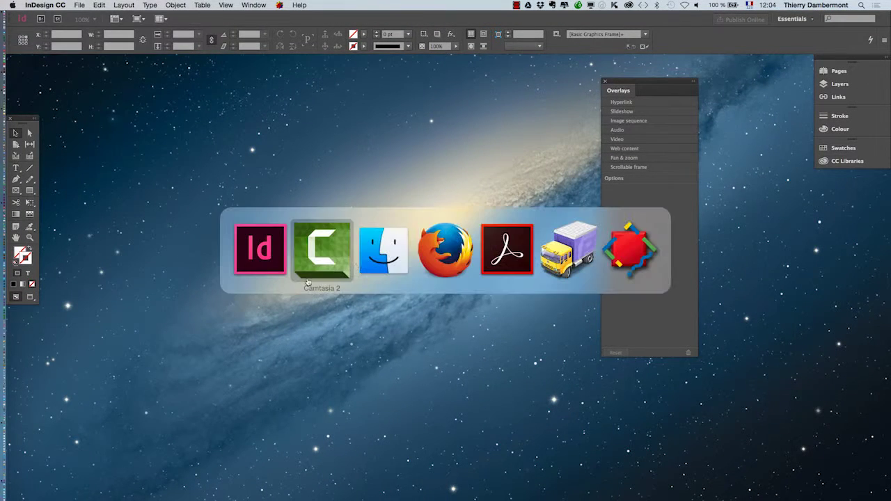
{"action": "key", "text": "super+Tab"}
{"action": "left_click", "coordinate": [71, 5]}
{"action": "left_click", "coordinate": [76, 17]}
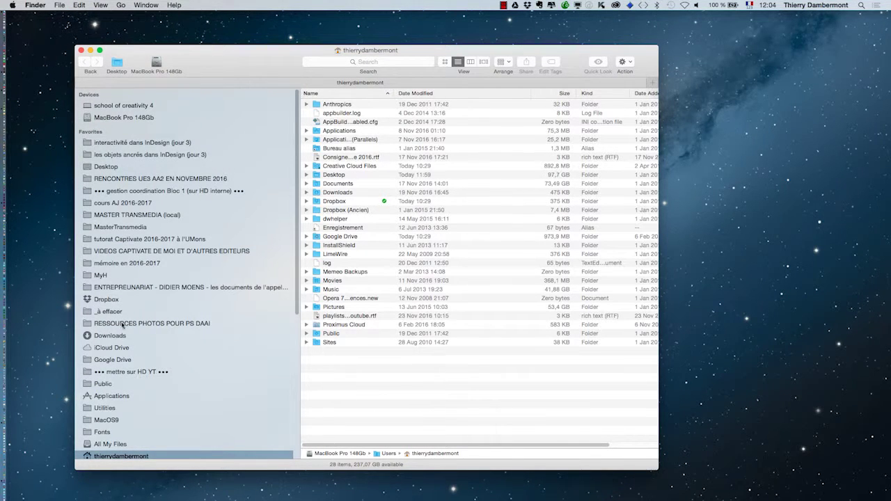
{"action": "left_click", "coordinate": [108, 169]}
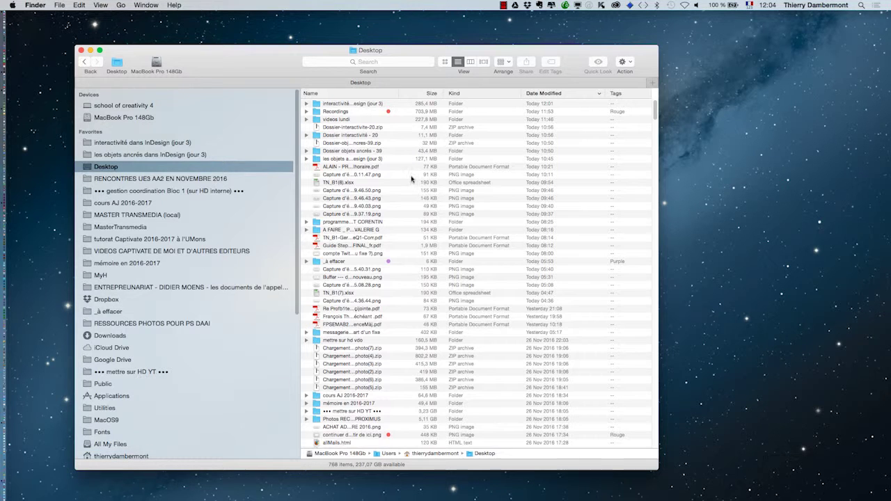
{"action": "left_click_drag", "start_coordinate": [657, 470], "coordinate": [835, 460]}
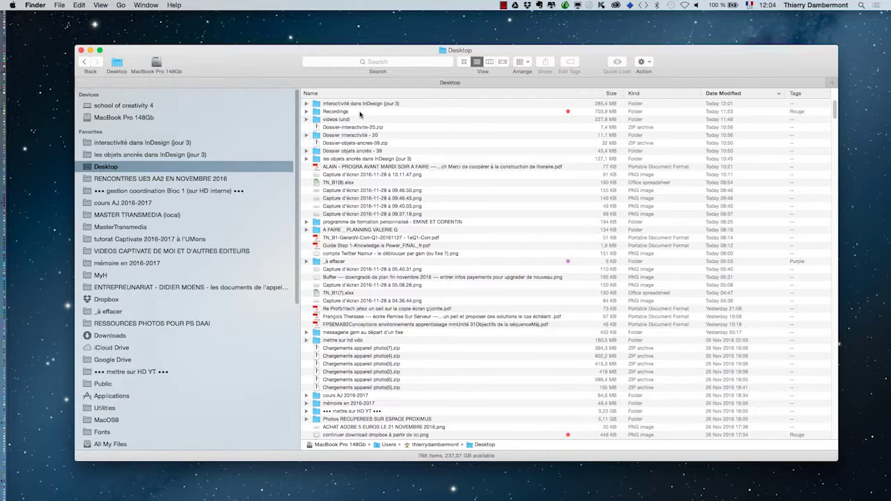
{"action": "double_click", "coordinate": [365, 105]}
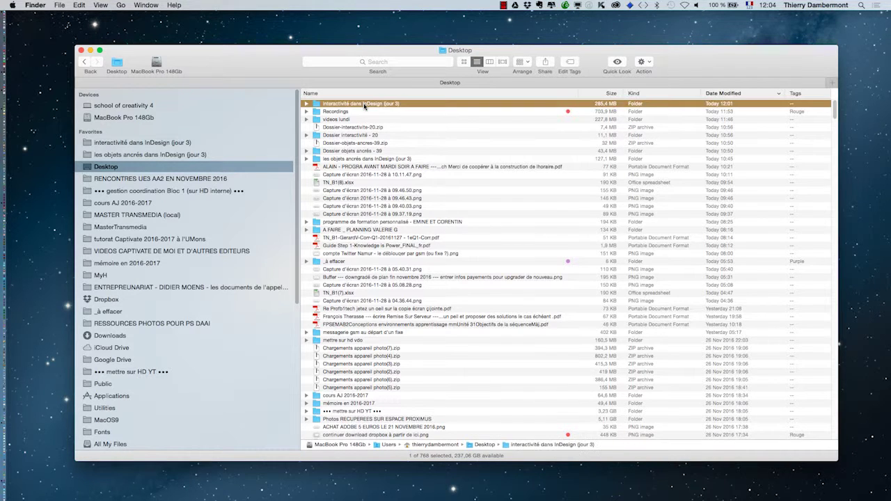
{"action": "scroll", "coordinate": [380, 136], "scroll_direction": "up", "scroll_amount": 5}
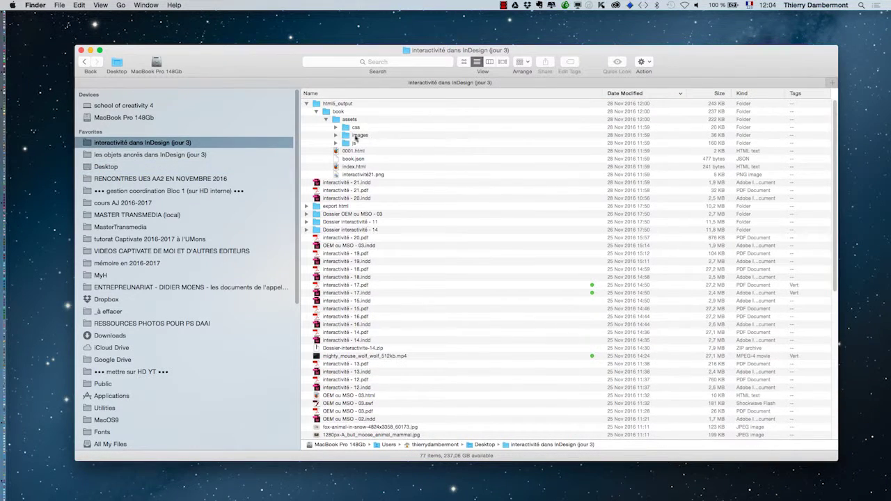
{"action": "left_click", "coordinate": [306, 104]}
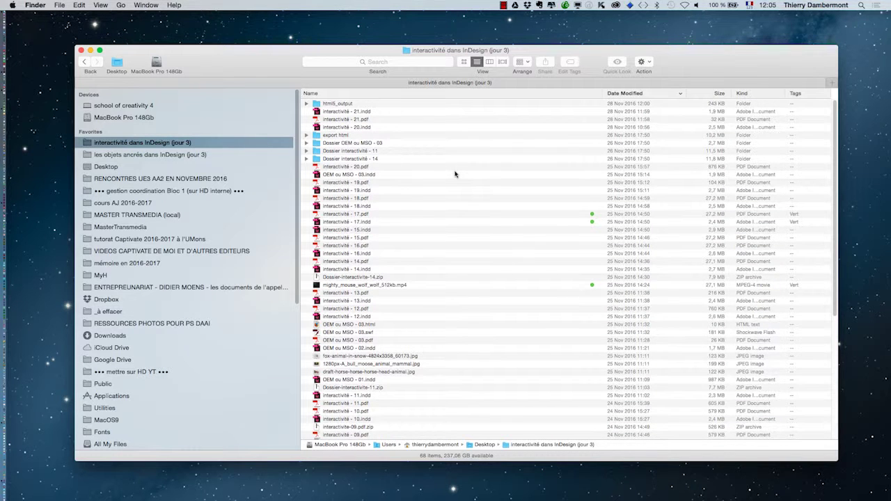
{"action": "double_click", "coordinate": [401, 113]}
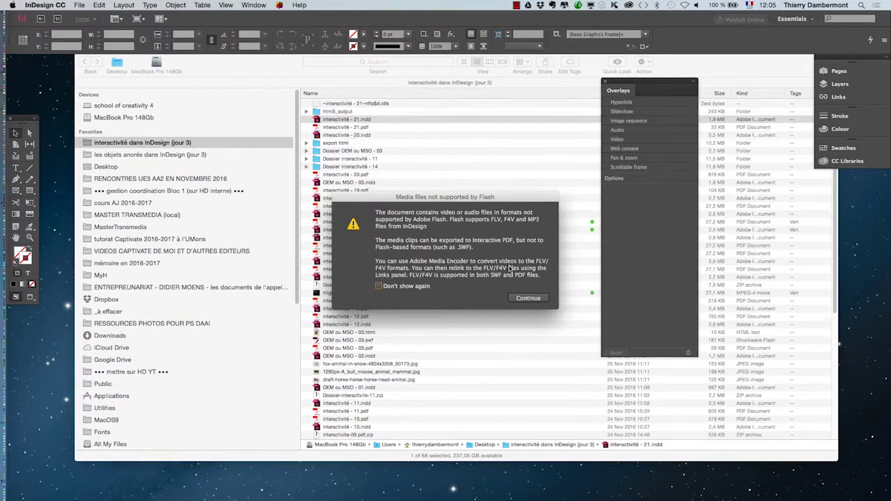
Dismiss the Flash media warning and draw a large empty rectangle frame on page 4
{"action": "left_click", "coordinate": [529, 299]}
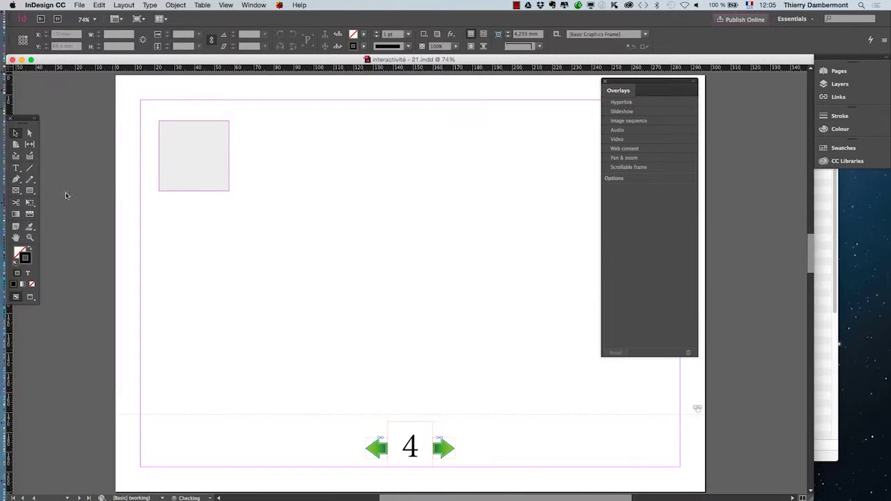
{"action": "left_click", "coordinate": [29, 190]}
{"action": "left_click_drag", "start_coordinate": [307, 121], "coordinate": [507, 352]}
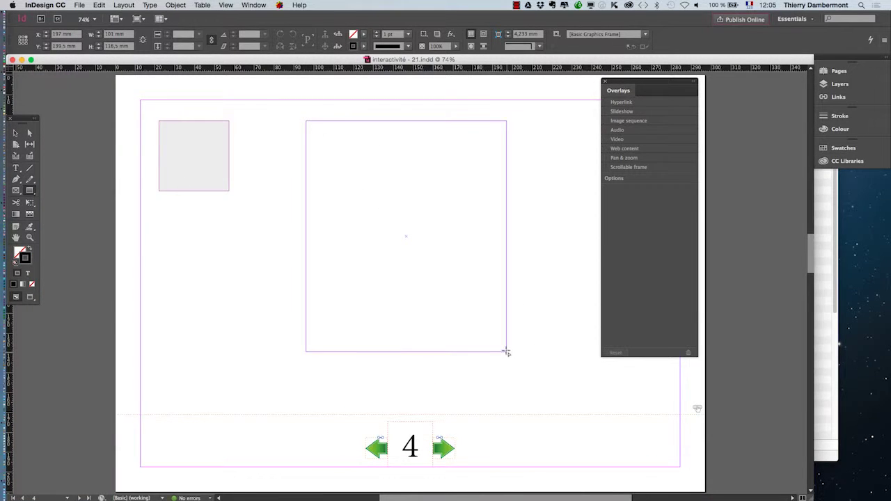
{"action": "left_click", "coordinate": [15, 132]}
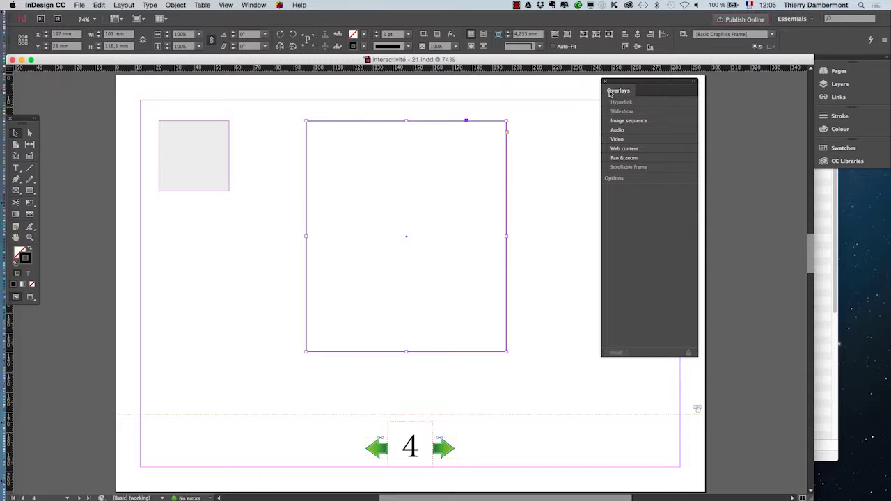
View the frame's Image sequence options in Overlays, then delete the frame and reposition the panel
{"action": "left_click_drag", "start_coordinate": [630, 82], "coordinate": [561, 103]}
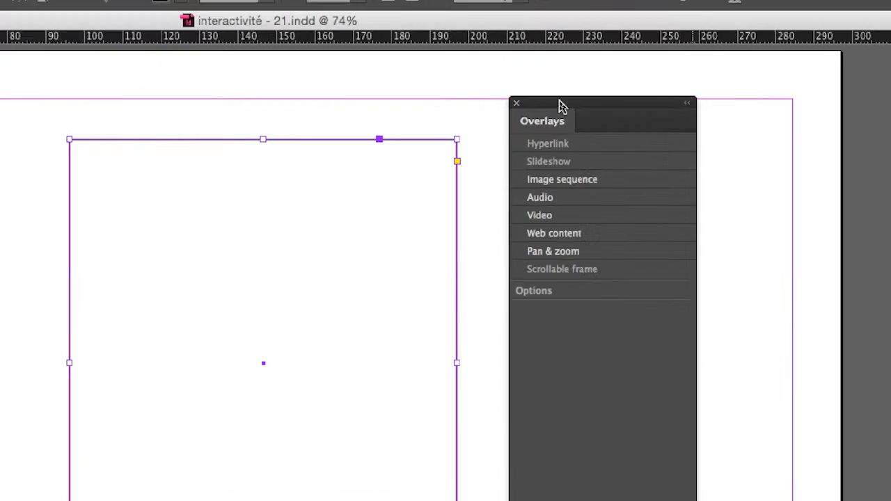
{"action": "left_click", "coordinate": [574, 143]}
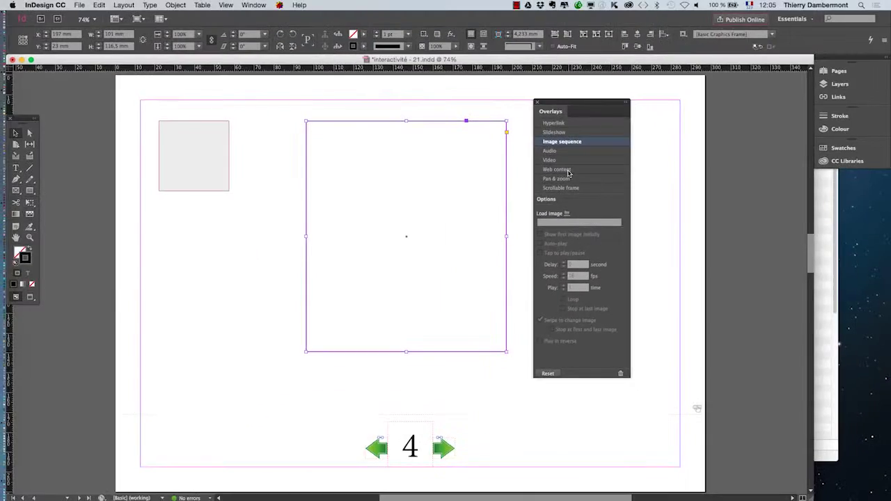
{"action": "left_click", "coordinate": [143, 193]}
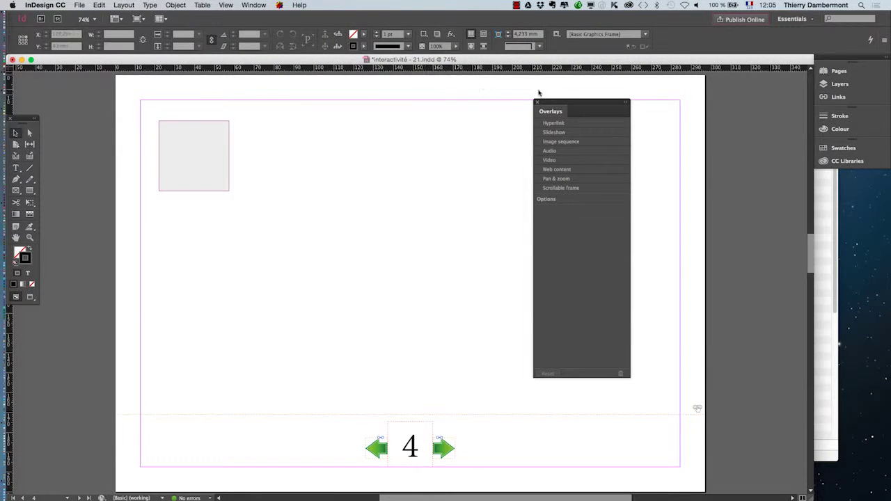
{"action": "left_click_drag", "start_coordinate": [548, 103], "coordinate": [425, 89]}
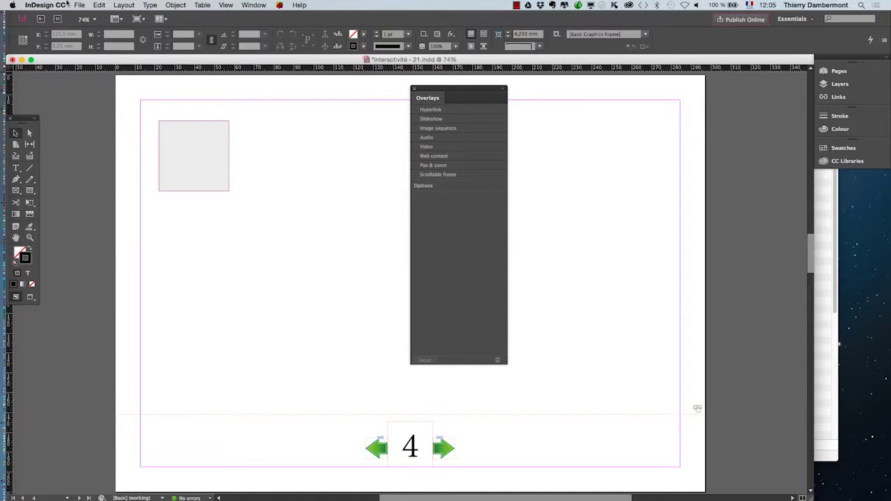
{"action": "left_click", "coordinate": [62, 5]}
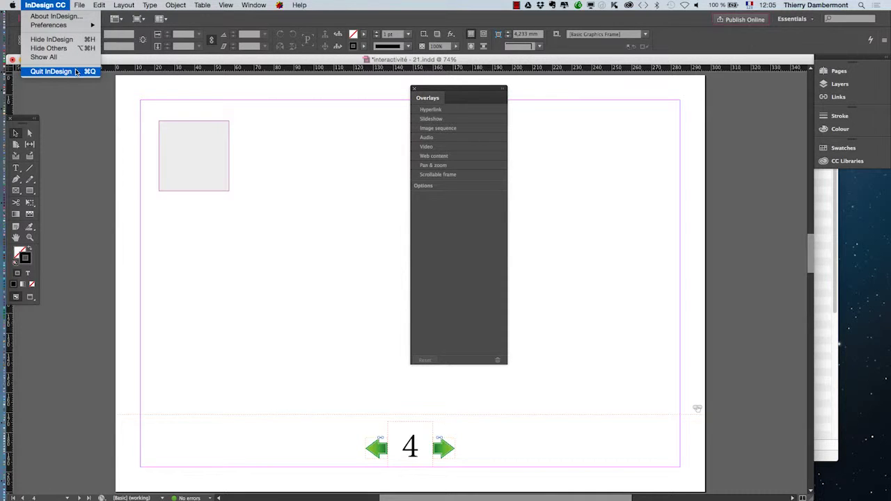
Quit InDesign without saving changes to interactivité - 21.indd
{"action": "left_click", "coordinate": [76, 72]}
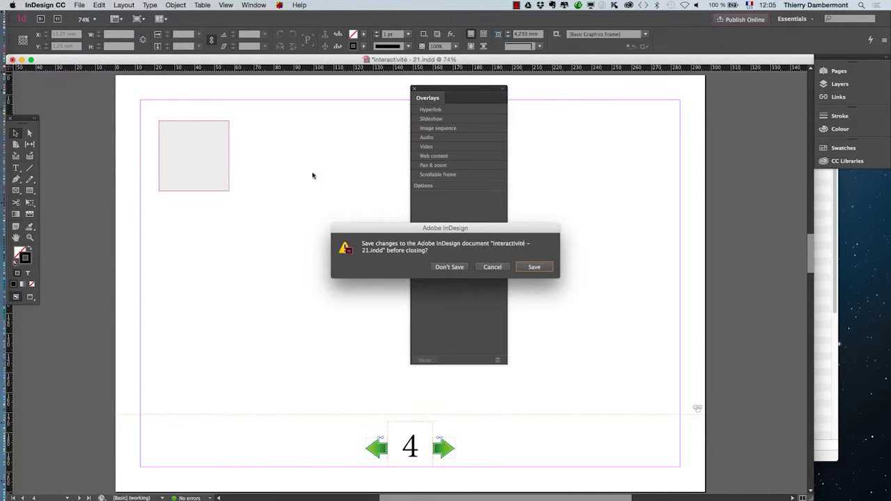
{"action": "left_click", "coordinate": [447, 268]}
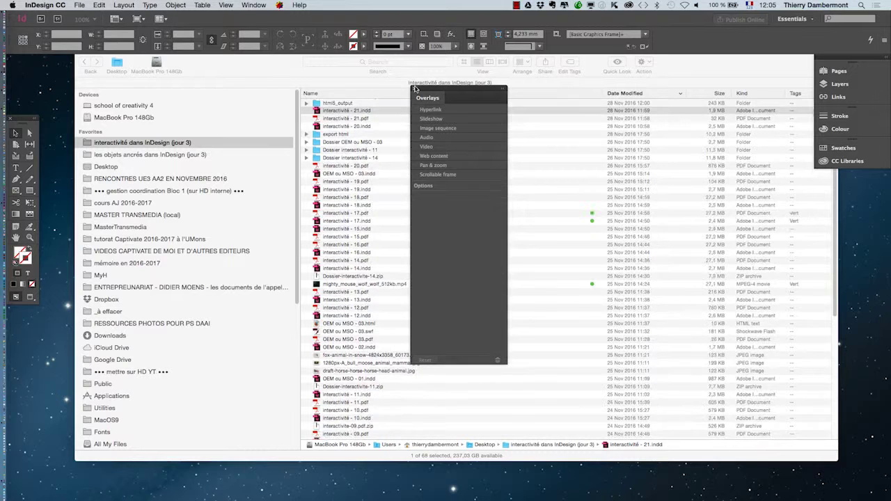